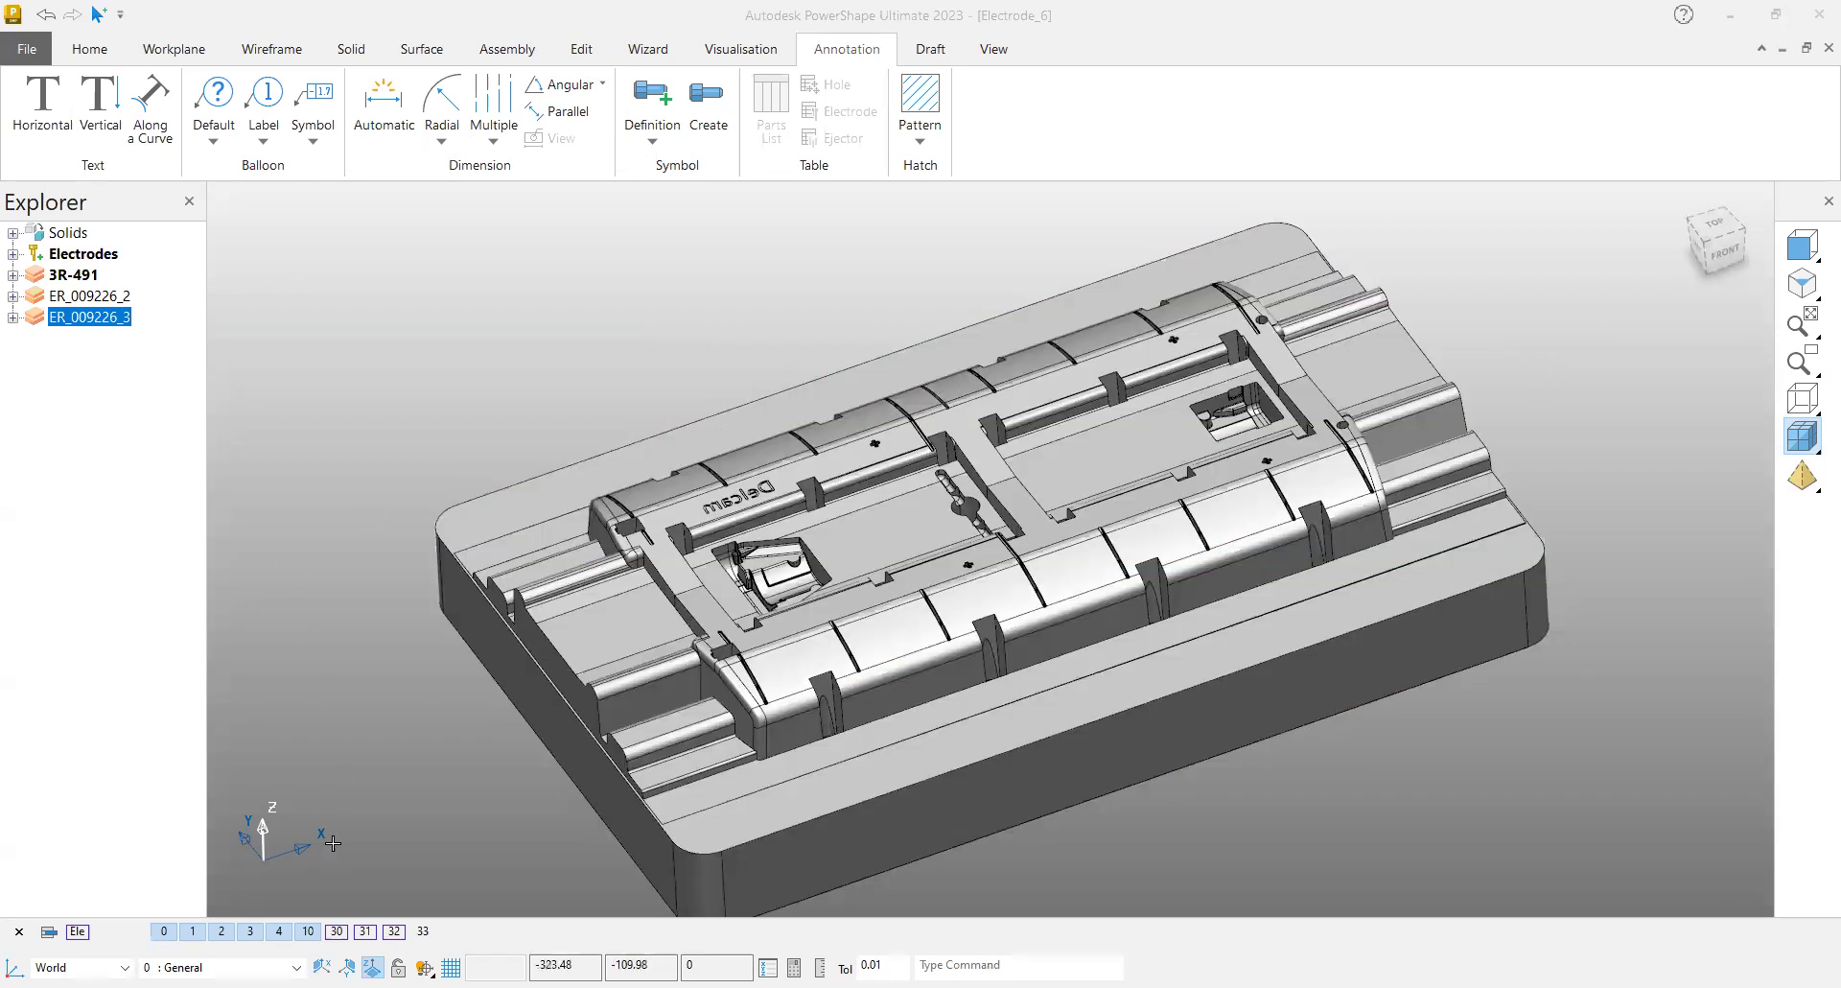
Step: Show levels 30, 31 and 32 so all three electrodes appear on the mould model
{"action": "left_click", "coordinate": [337, 931]}
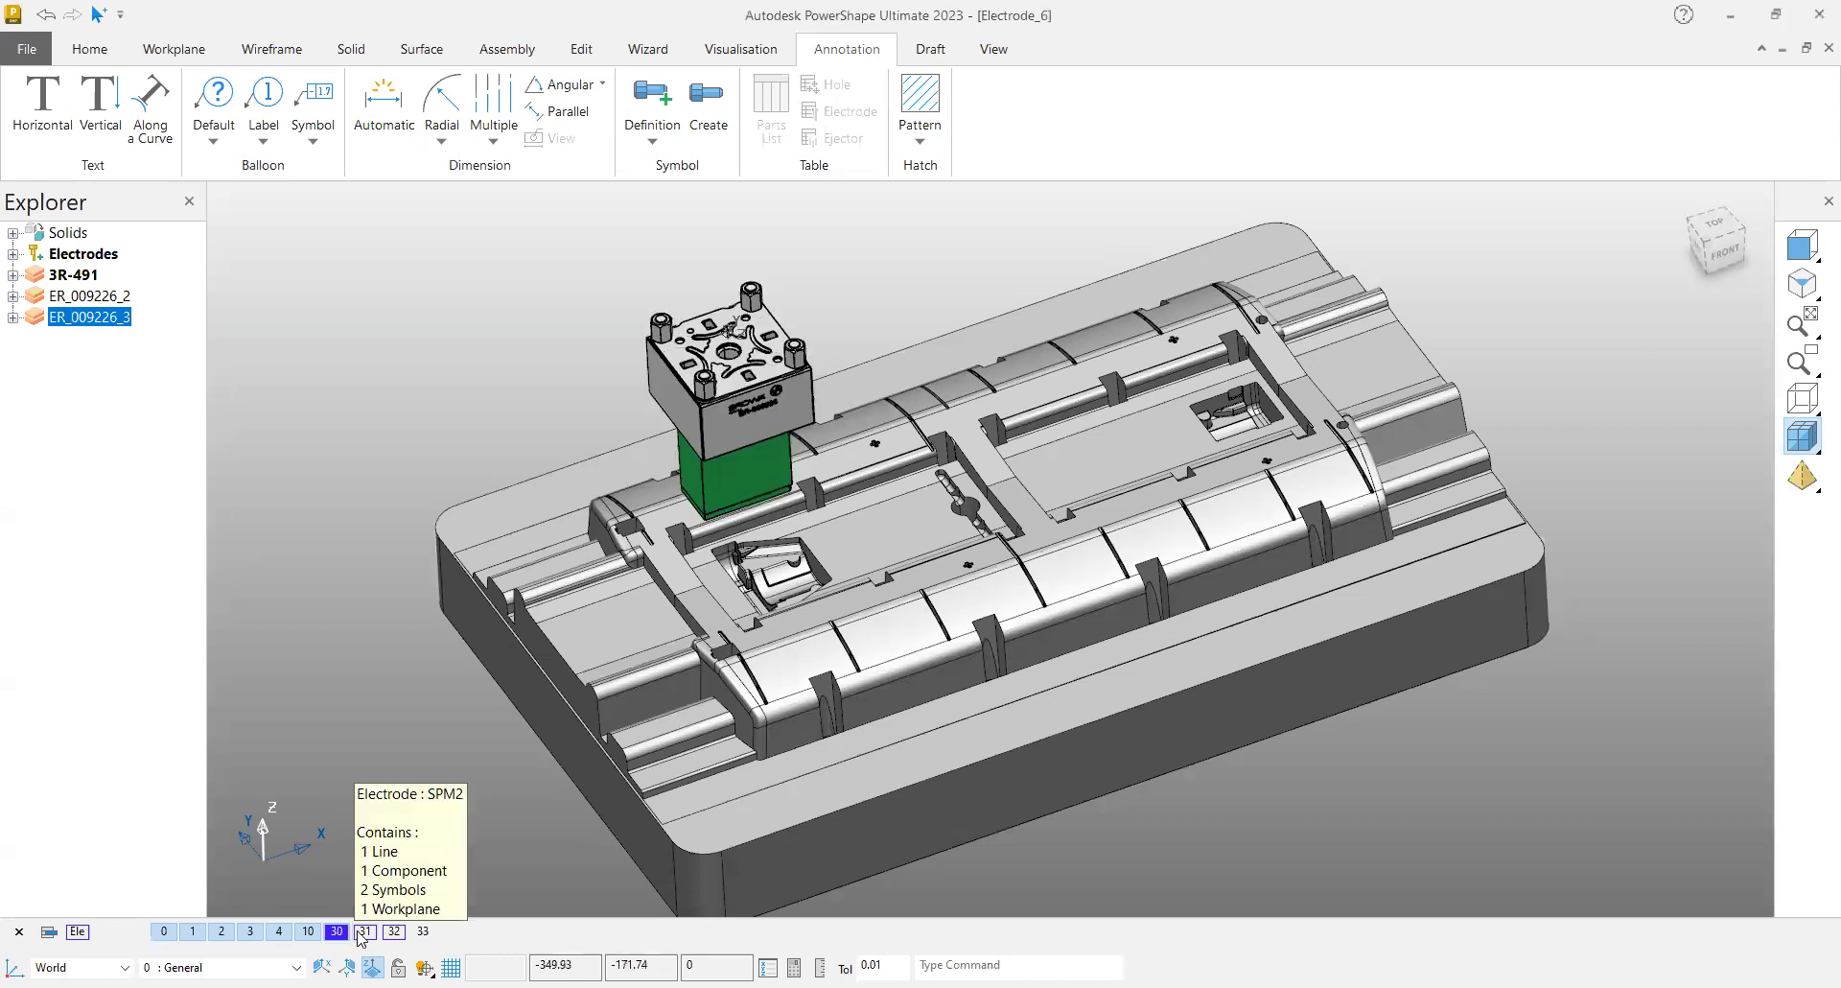
{"action": "left_click", "coordinate": [366, 931]}
{"action": "left_click", "coordinate": [394, 931]}
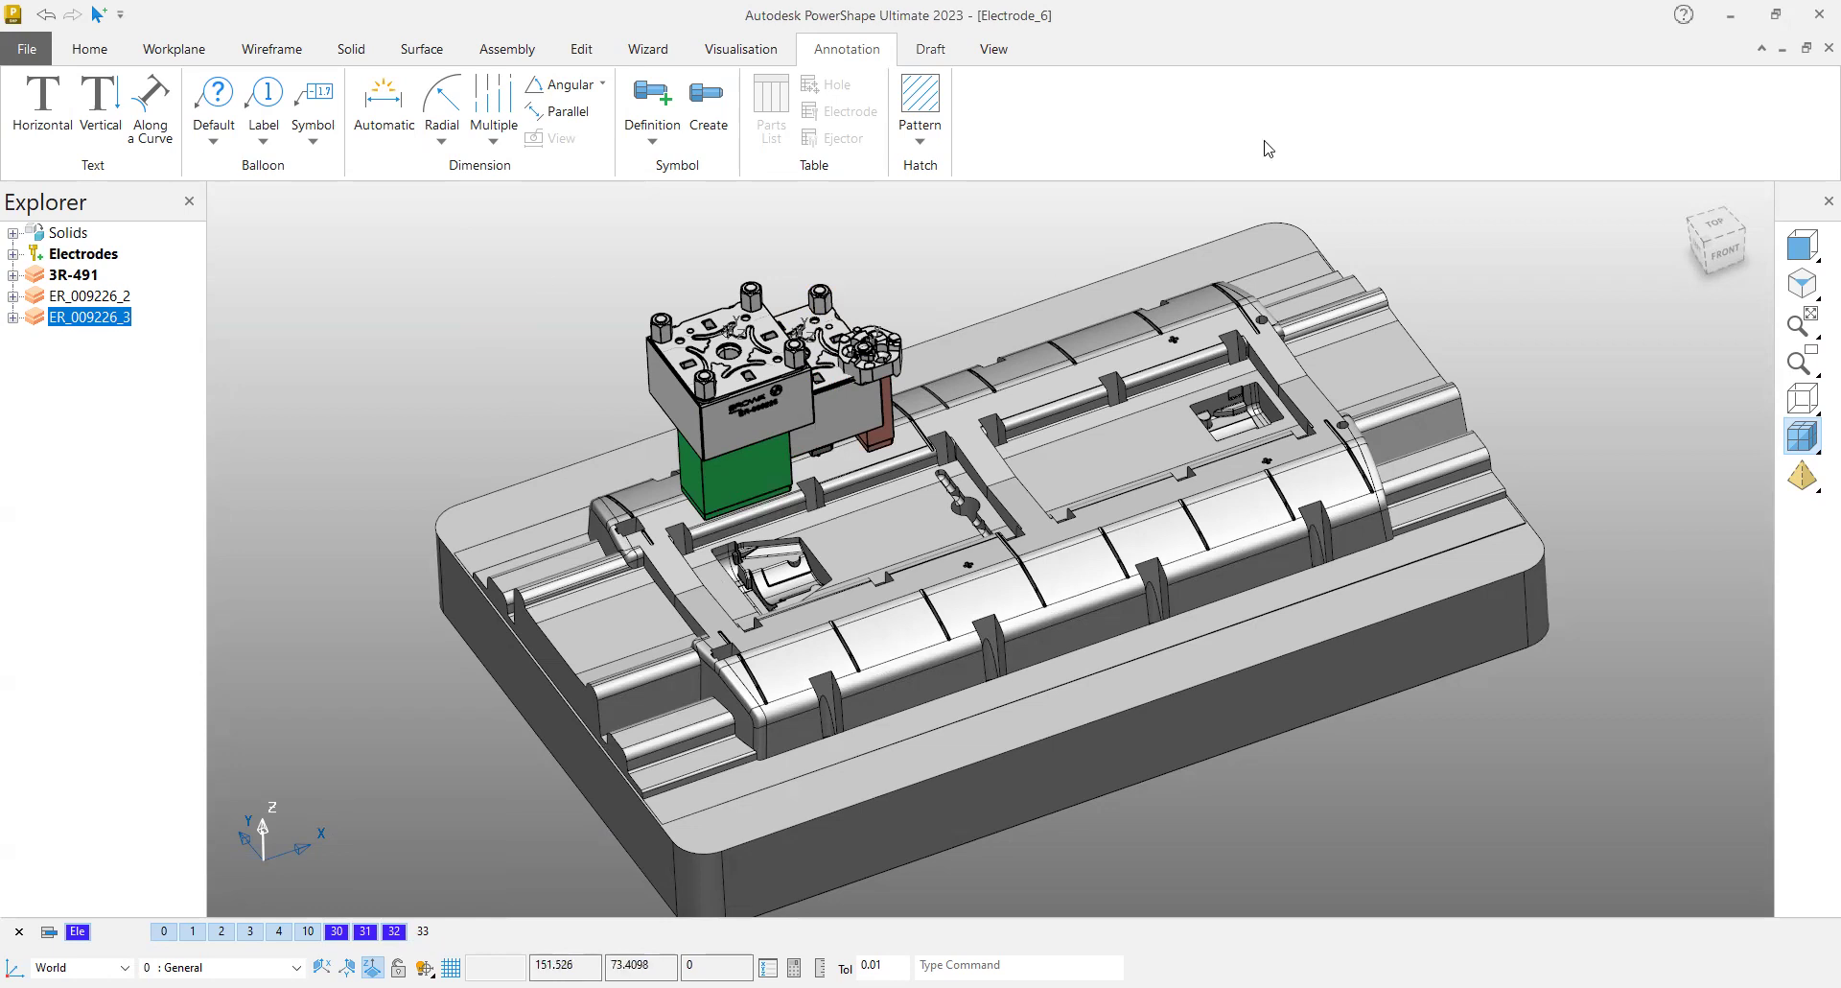
Step: Create a new drawing with a plan view of the model and electrodes, plus a projected side view beside it
{"action": "scroll", "coordinate": [1267, 148], "scroll_direction": "down", "scroll_amount": 1}
{"action": "left_click", "coordinate": [36, 100]}
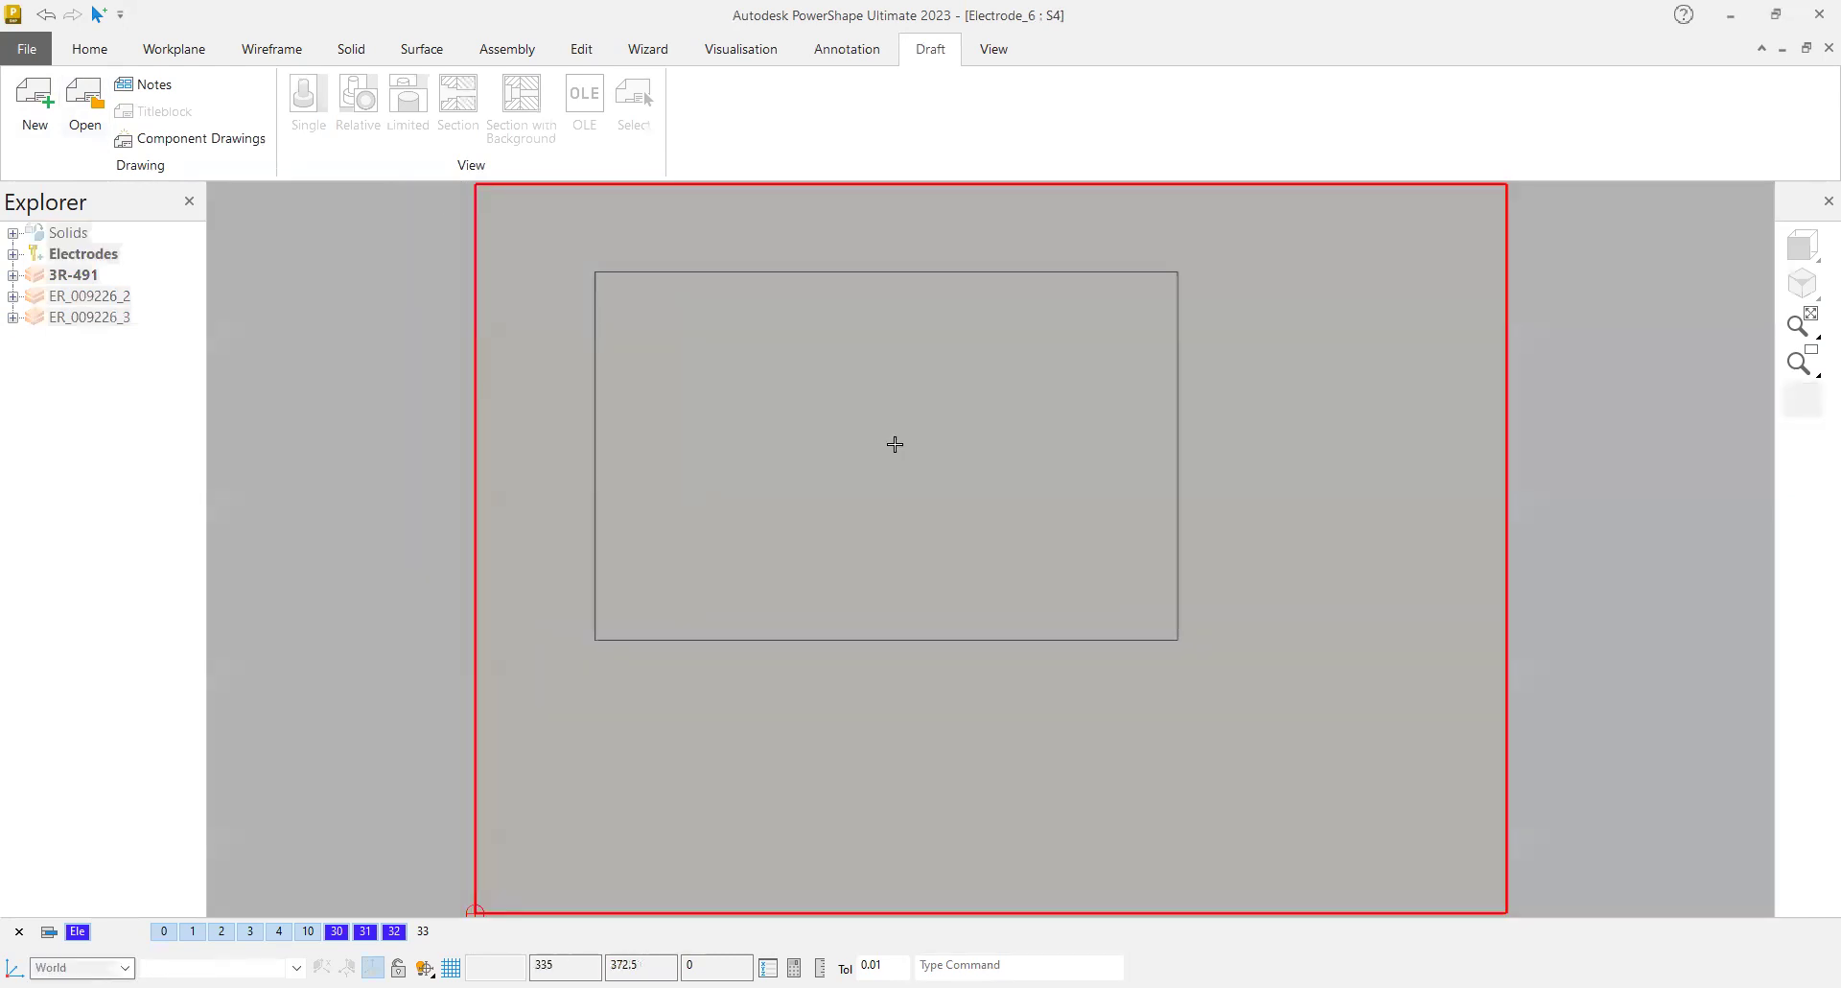
{"action": "left_click", "coordinate": [904, 429]}
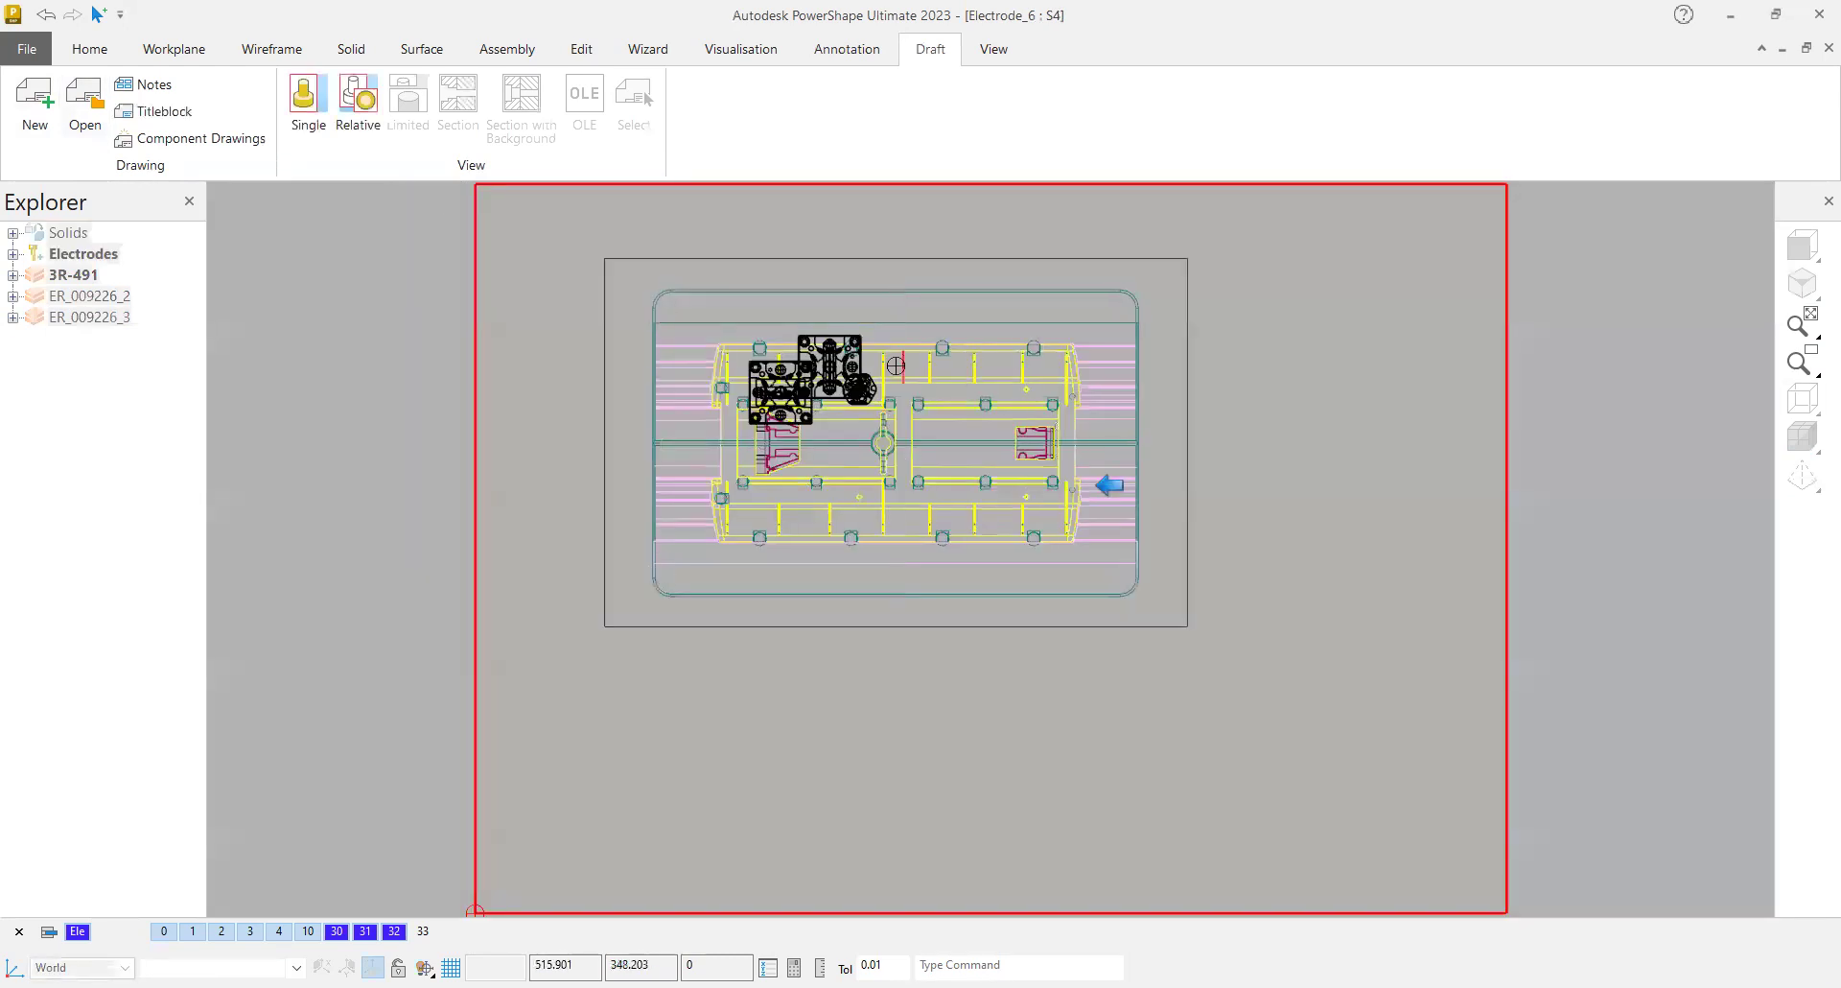
{"action": "left_click", "coordinate": [1344, 442]}
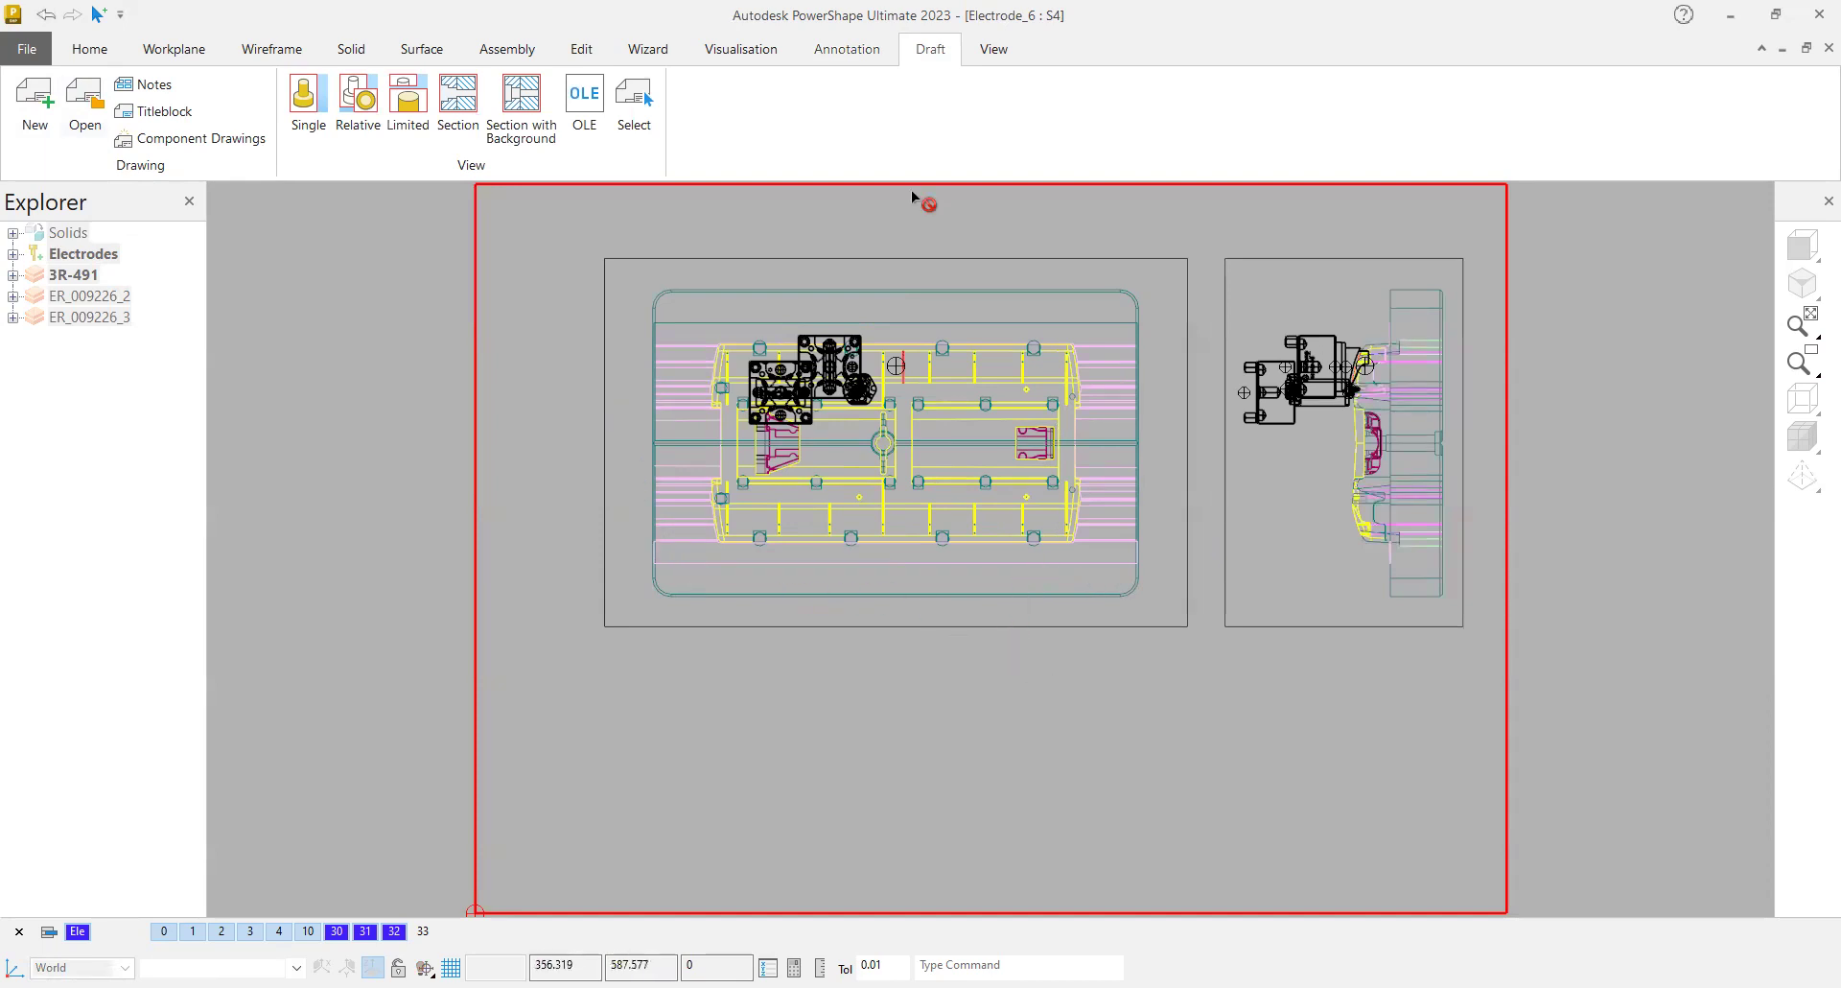
Step: Start an electrode summary table and remove its Quantity roughing and EDM holder columns
{"action": "left_click", "coordinate": [847, 49]}
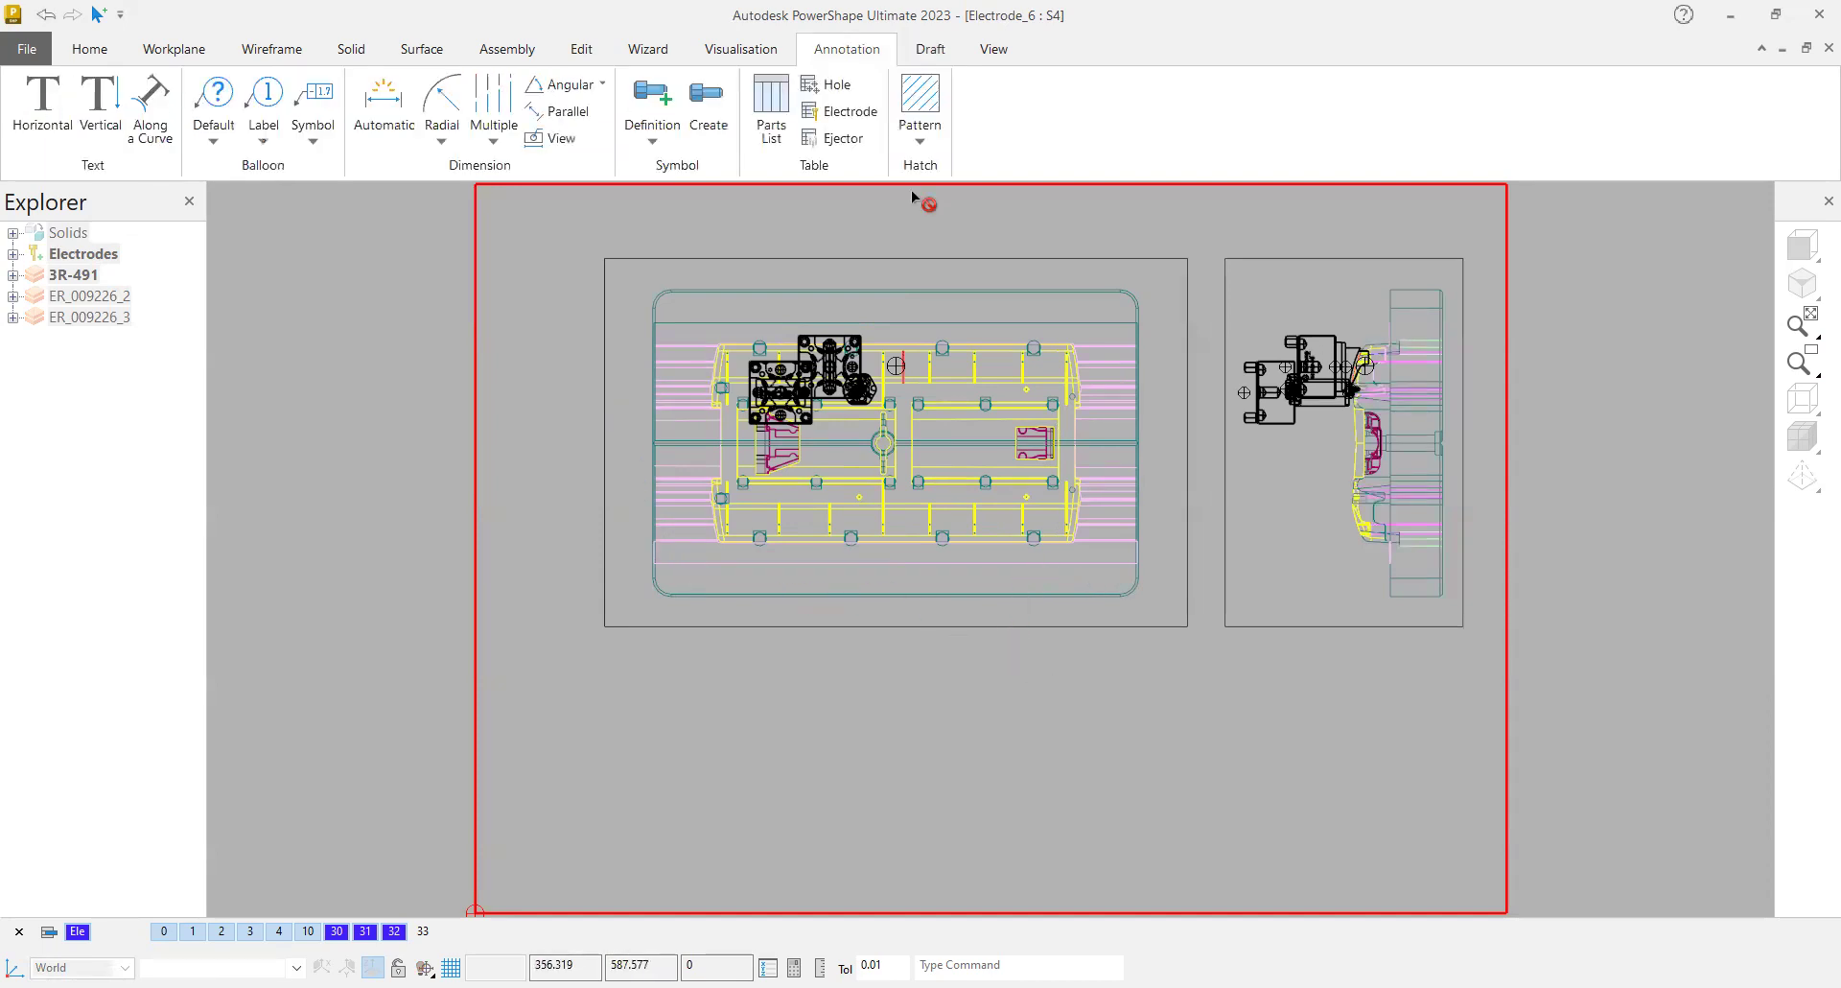
{"action": "left_click", "coordinate": [853, 117]}
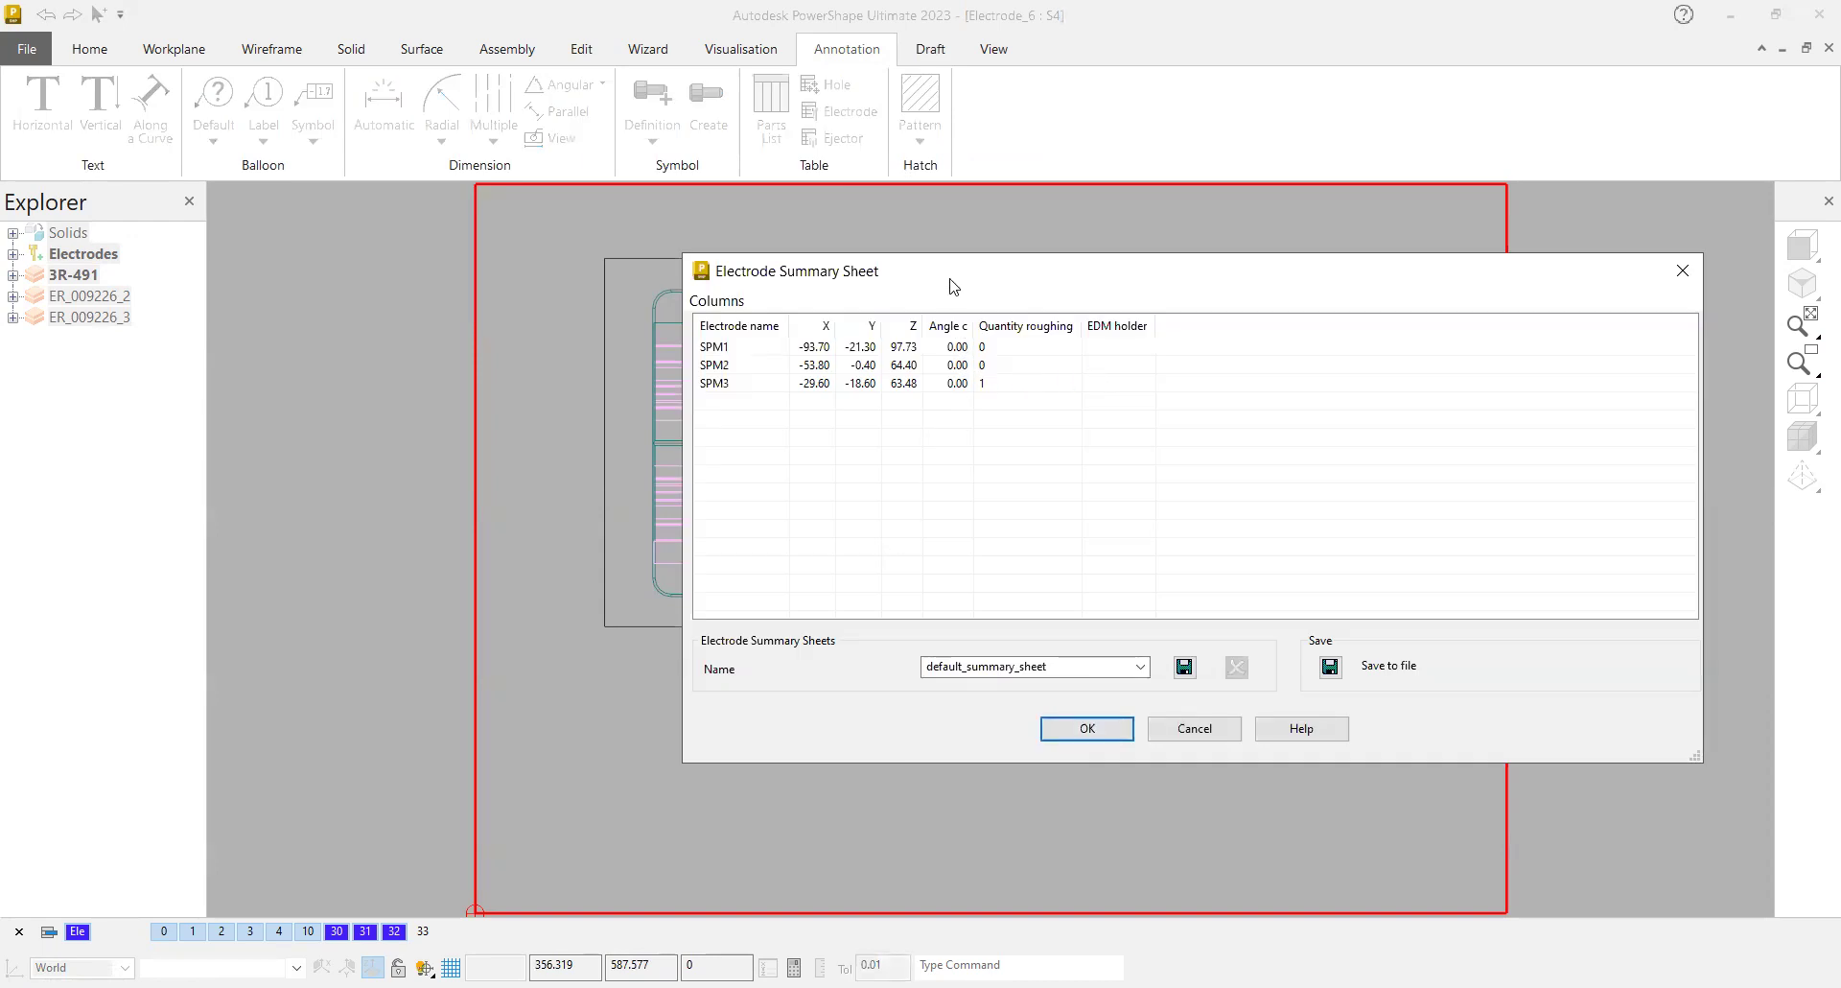
{"action": "left_click_drag", "start_coordinate": [784, 275], "coordinate": [618, 269]}
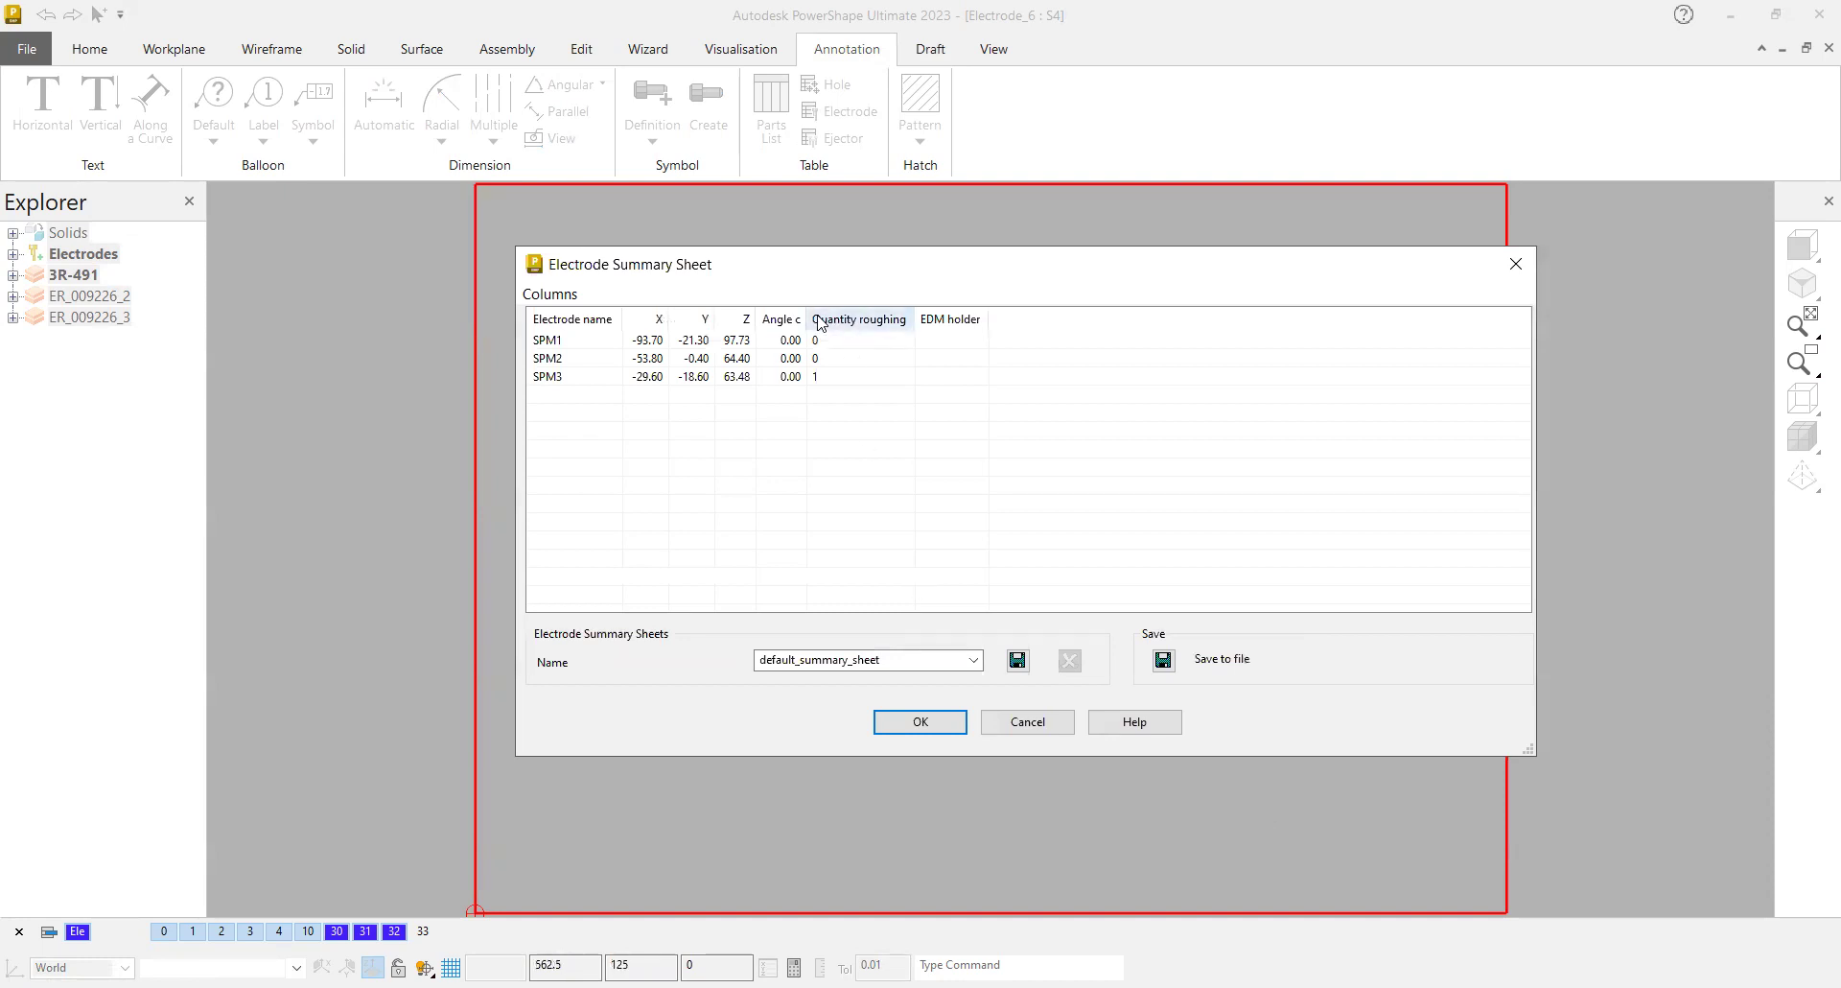
{"action": "left_click_drag", "start_coordinate": [803, 312], "coordinate": [821, 312]}
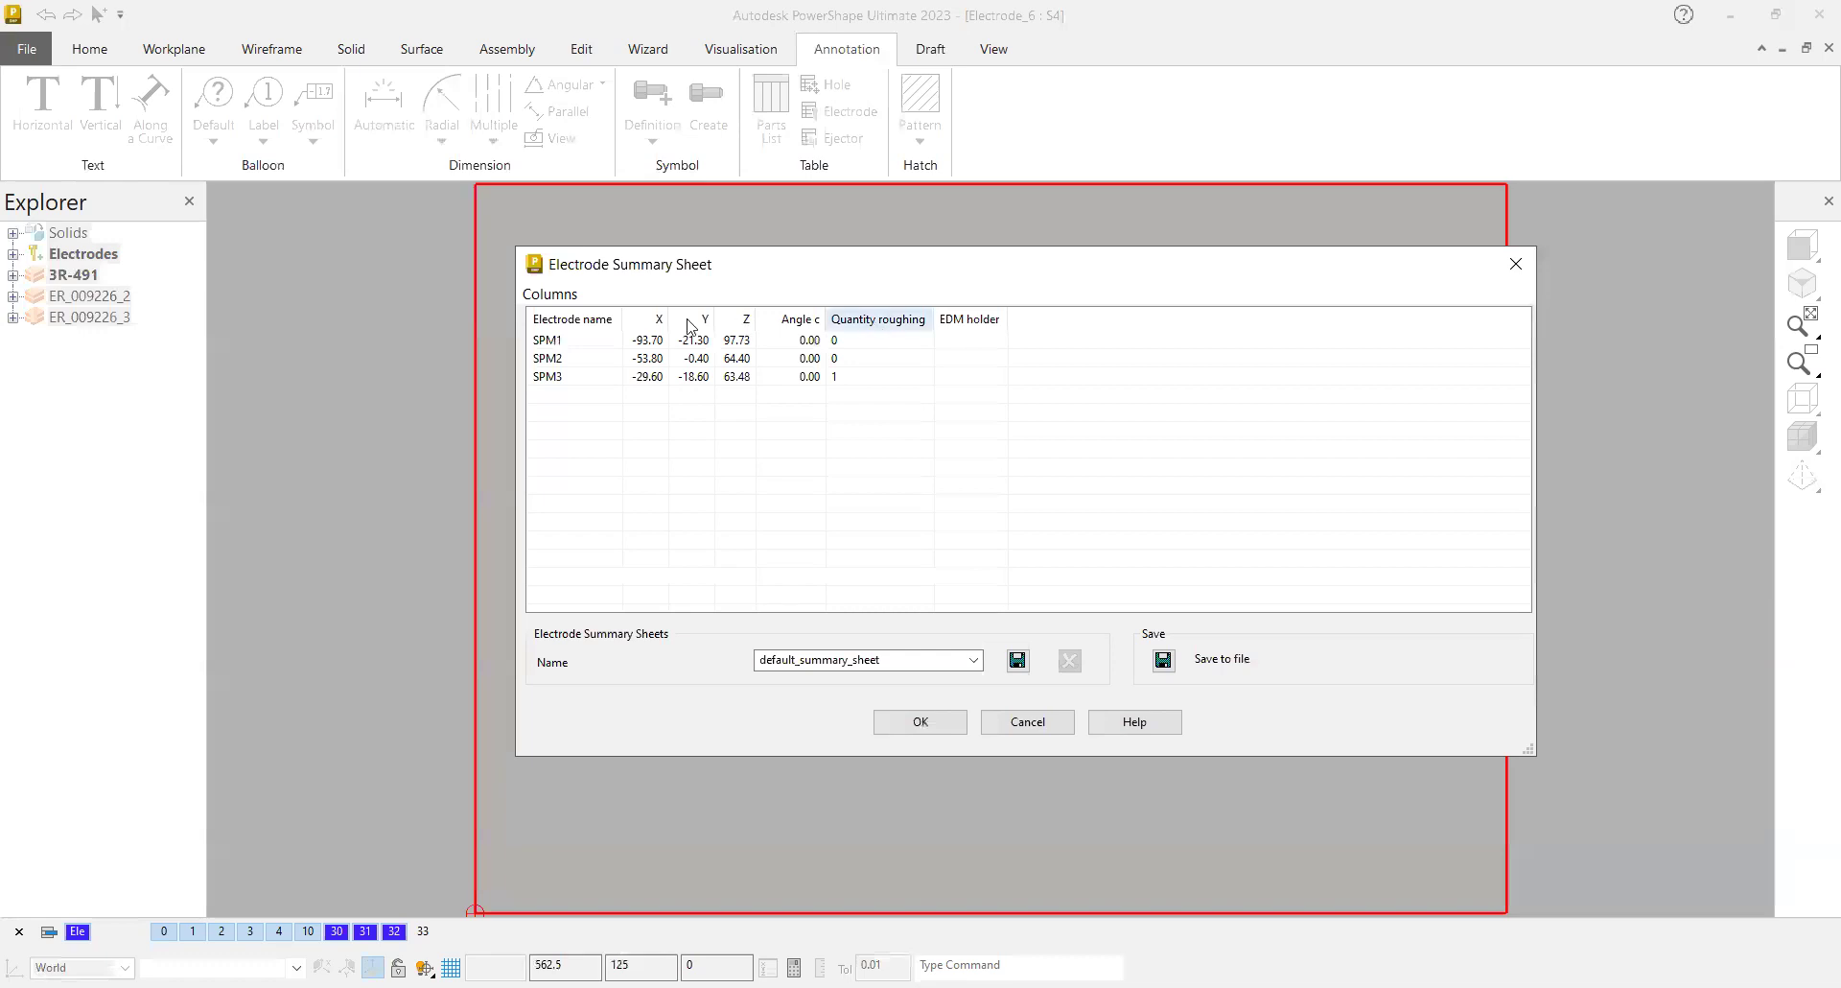
{"action": "right_click", "coordinate": [892, 326]}
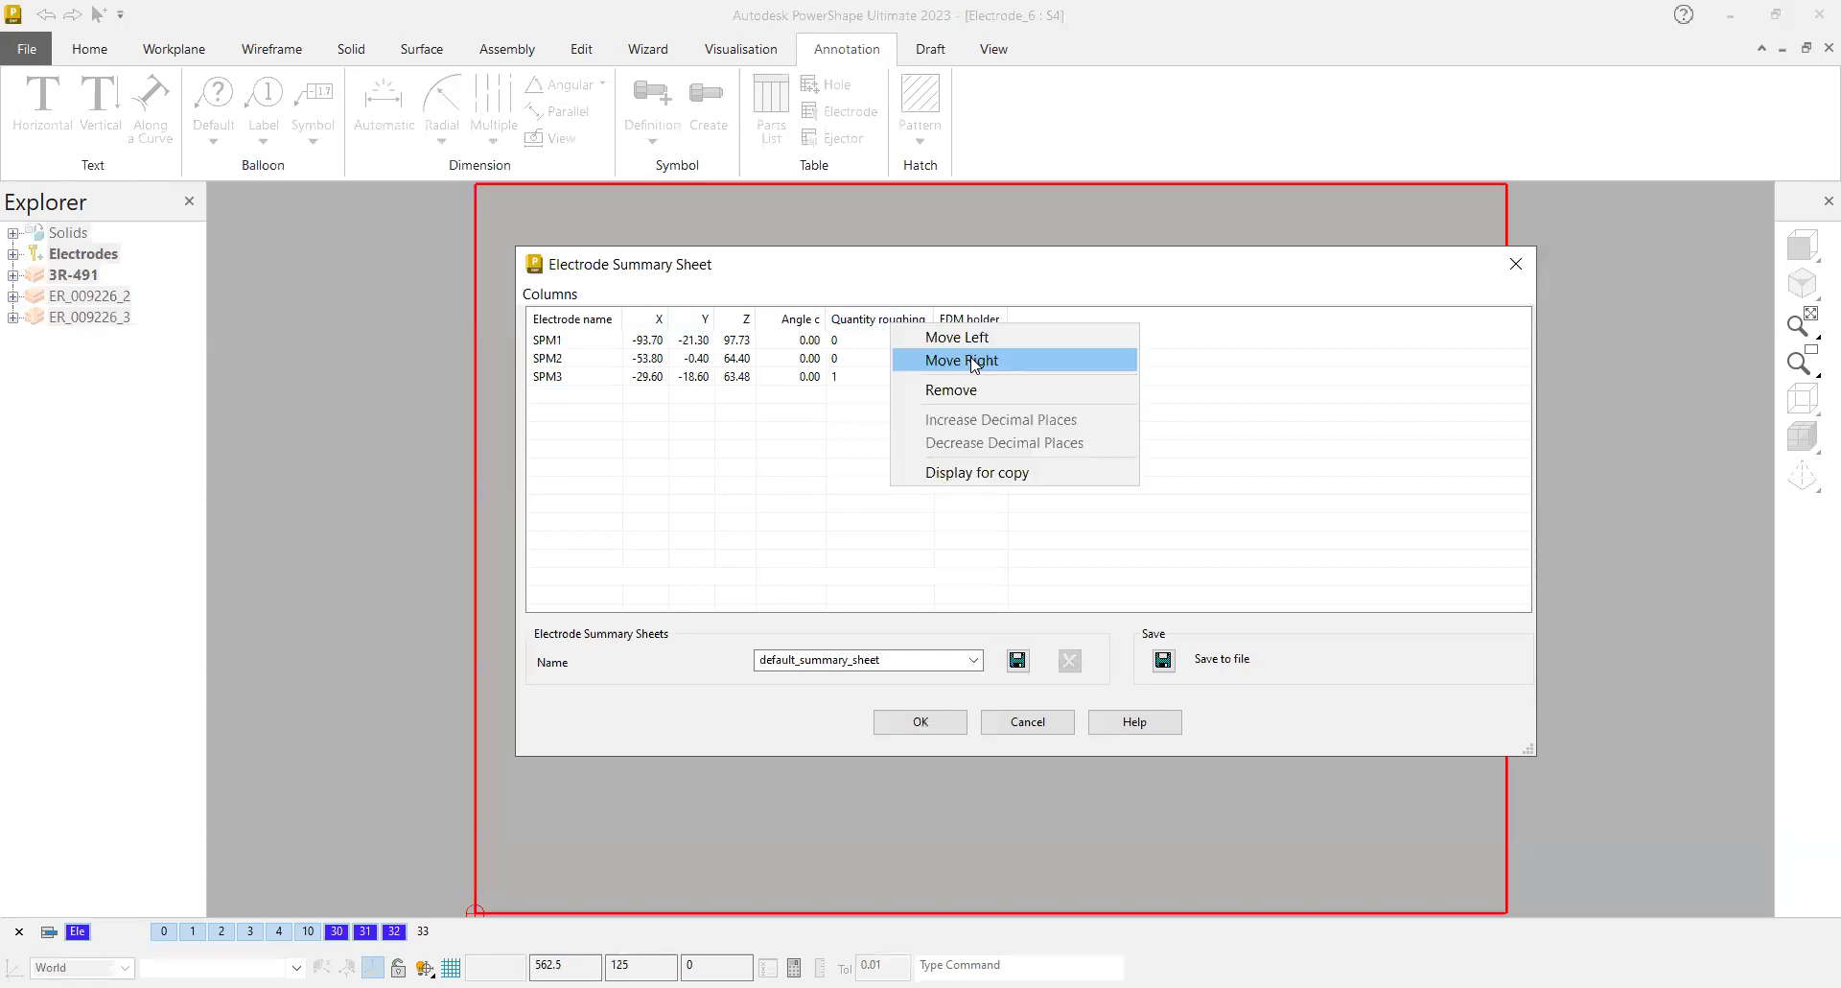
{"action": "left_click", "coordinate": [906, 390]}
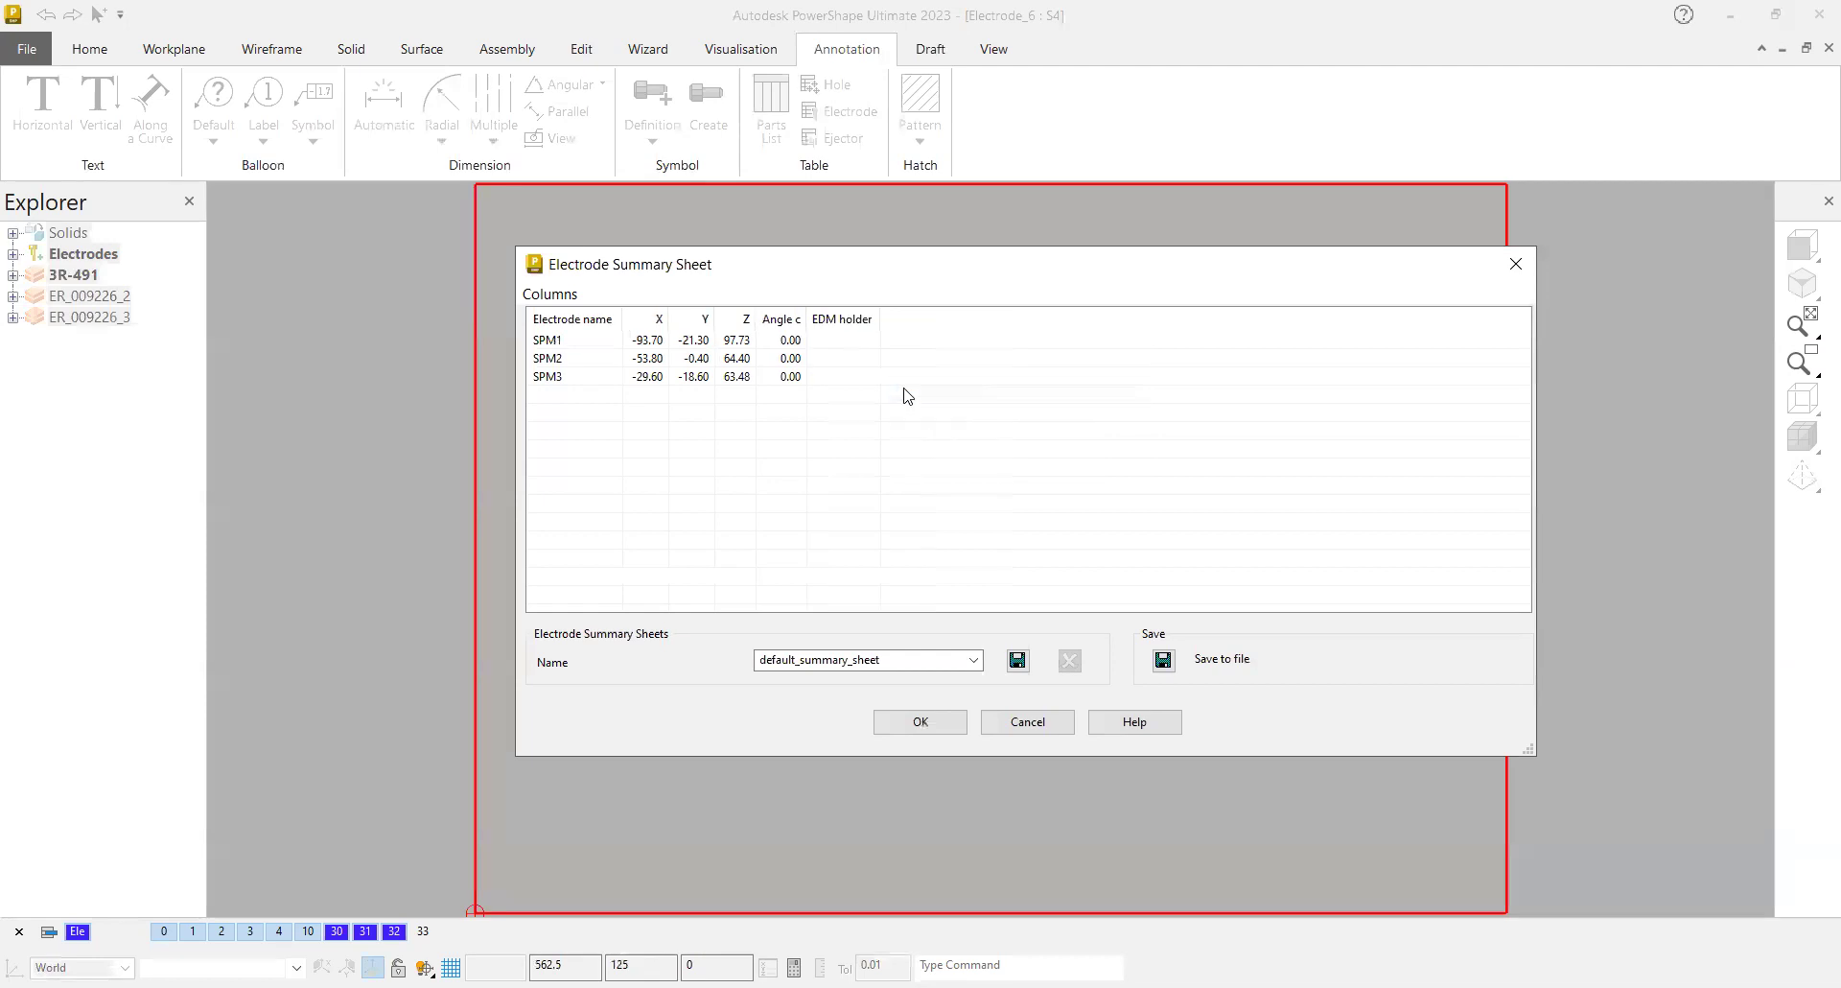
{"action": "right_click", "coordinate": [857, 326]}
{"action": "left_click", "coordinate": [987, 382]}
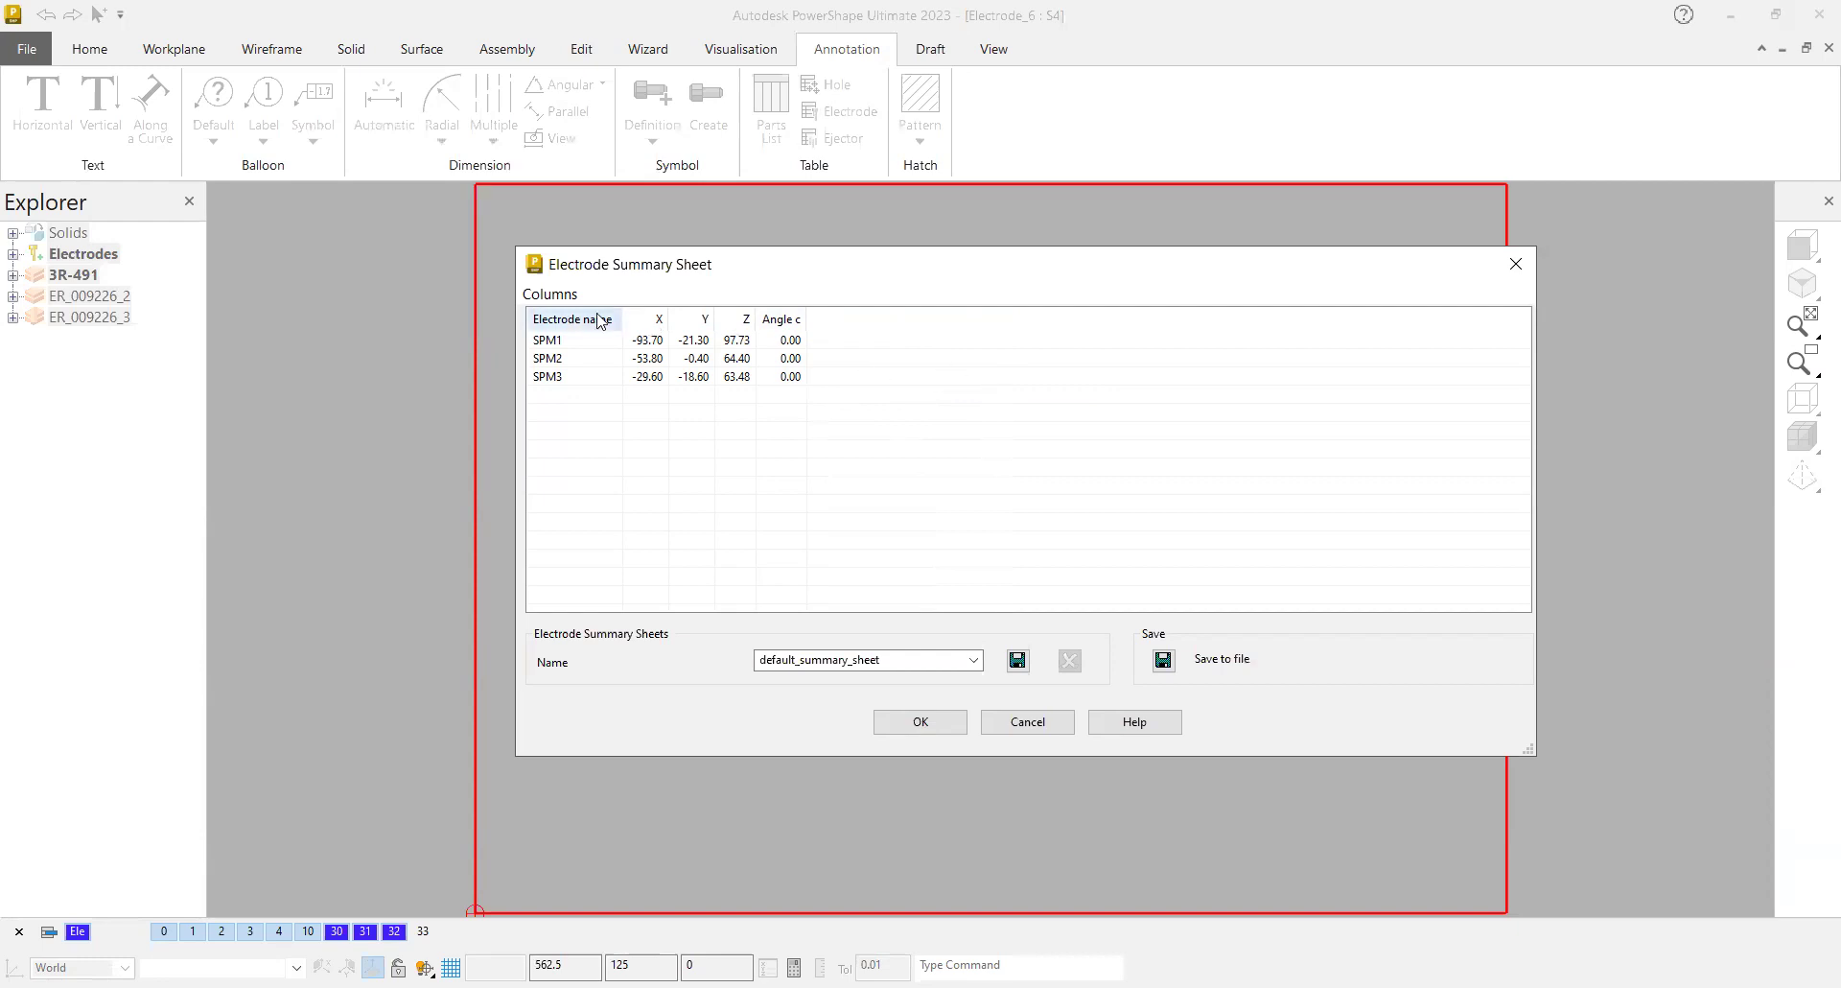
Step: Add the blank's Length, Width and Height columns to the electrode summary sheet
{"action": "left_click", "coordinate": [556, 303]}
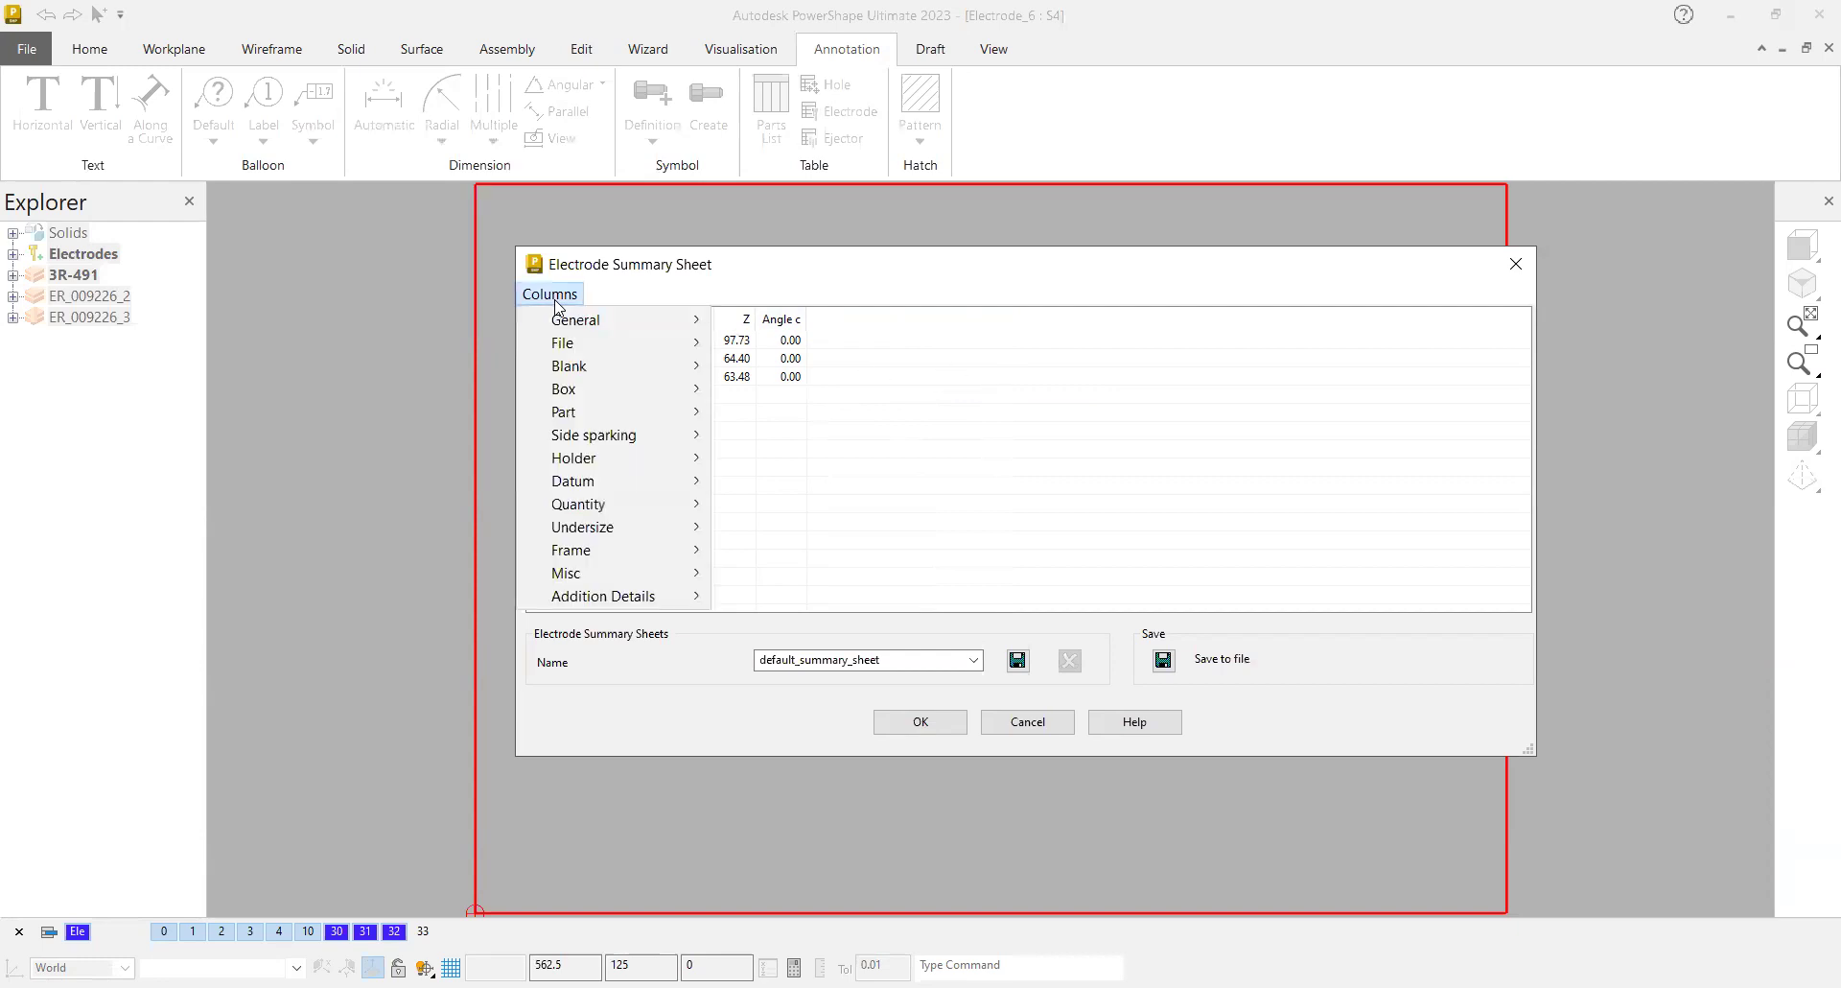
{"action": "mouse_move", "coordinate": [628, 359]}
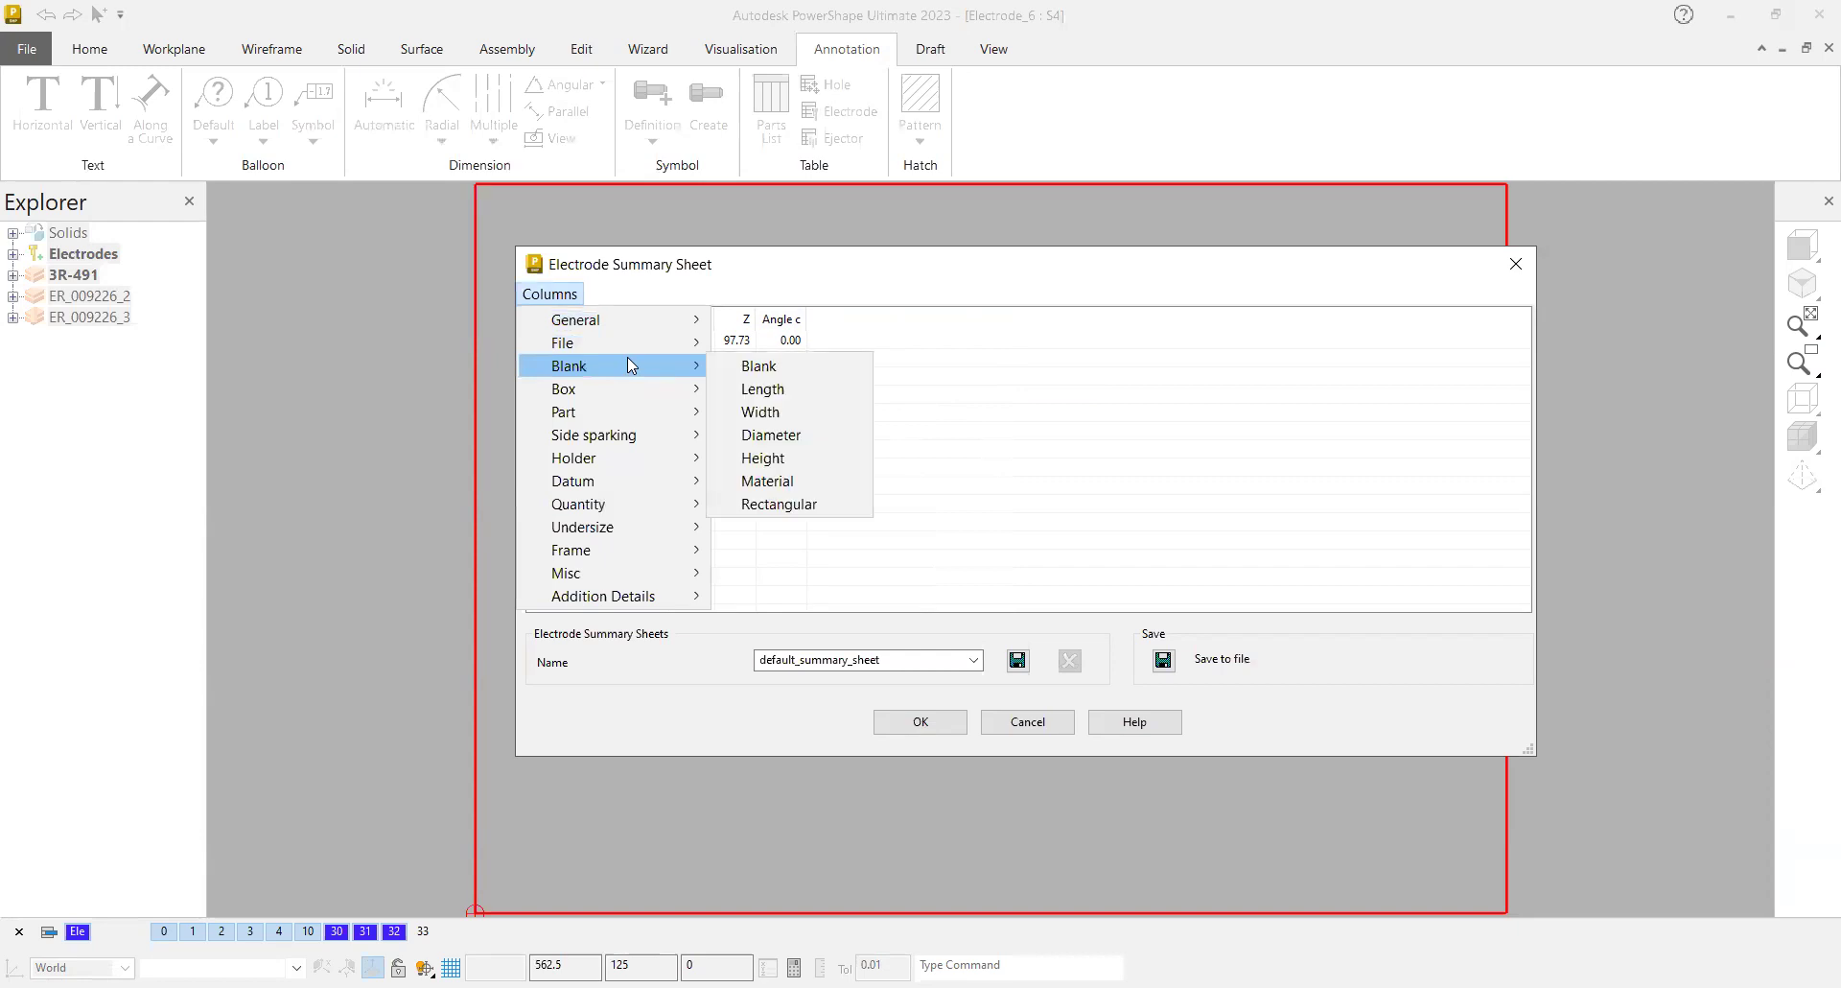
{"action": "left_click", "coordinate": [781, 393]}
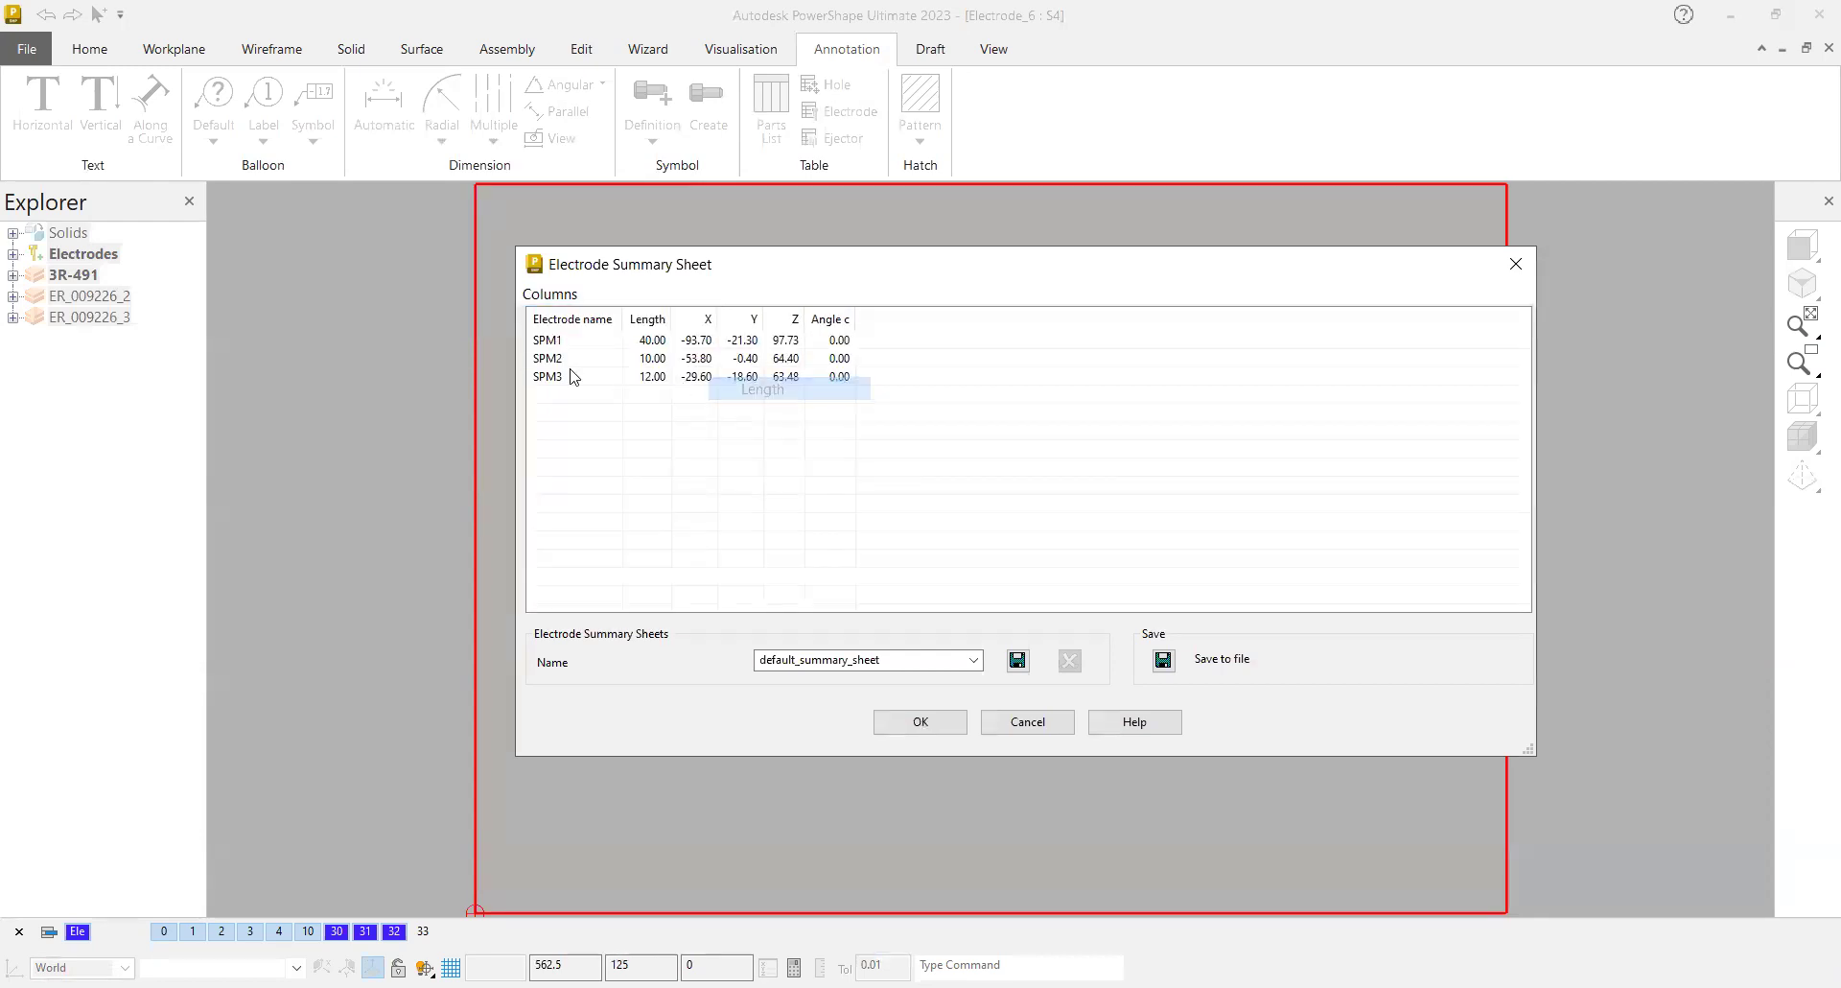
{"action": "left_click", "coordinate": [550, 297]}
{"action": "mouse_move", "coordinate": [583, 369]}
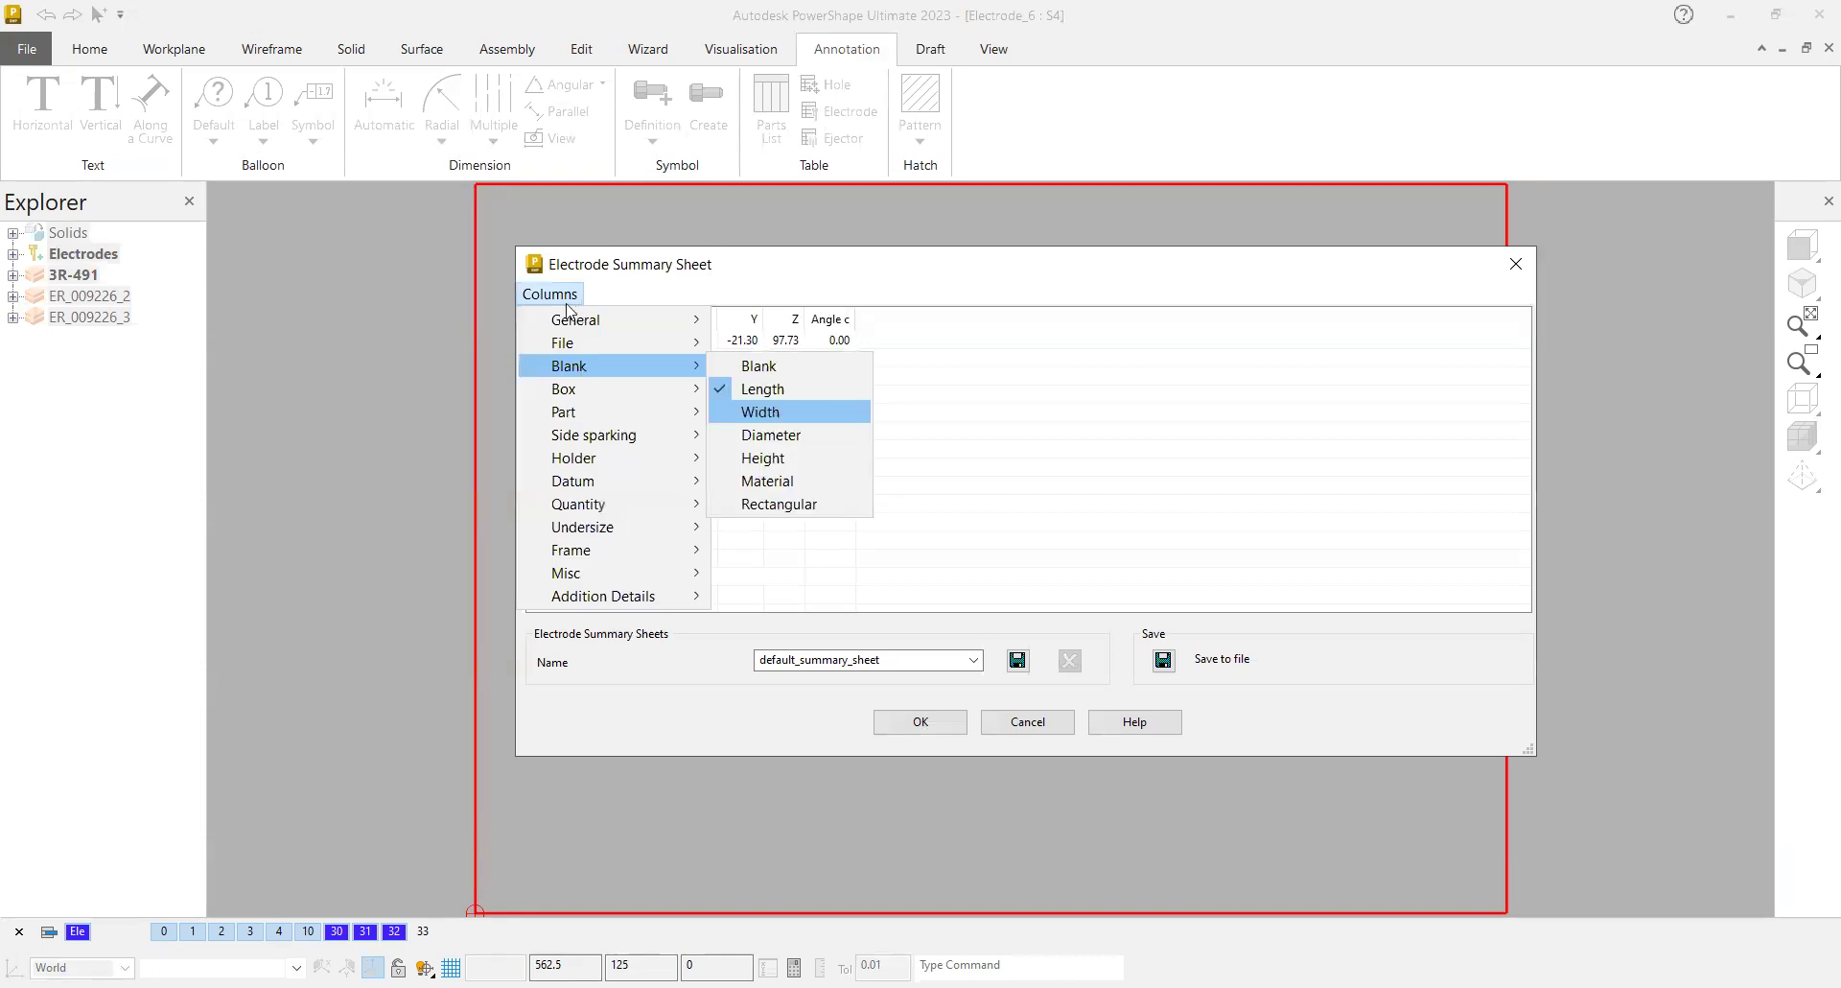
{"action": "left_click", "coordinate": [778, 411]}
{"action": "left_click", "coordinate": [551, 294]}
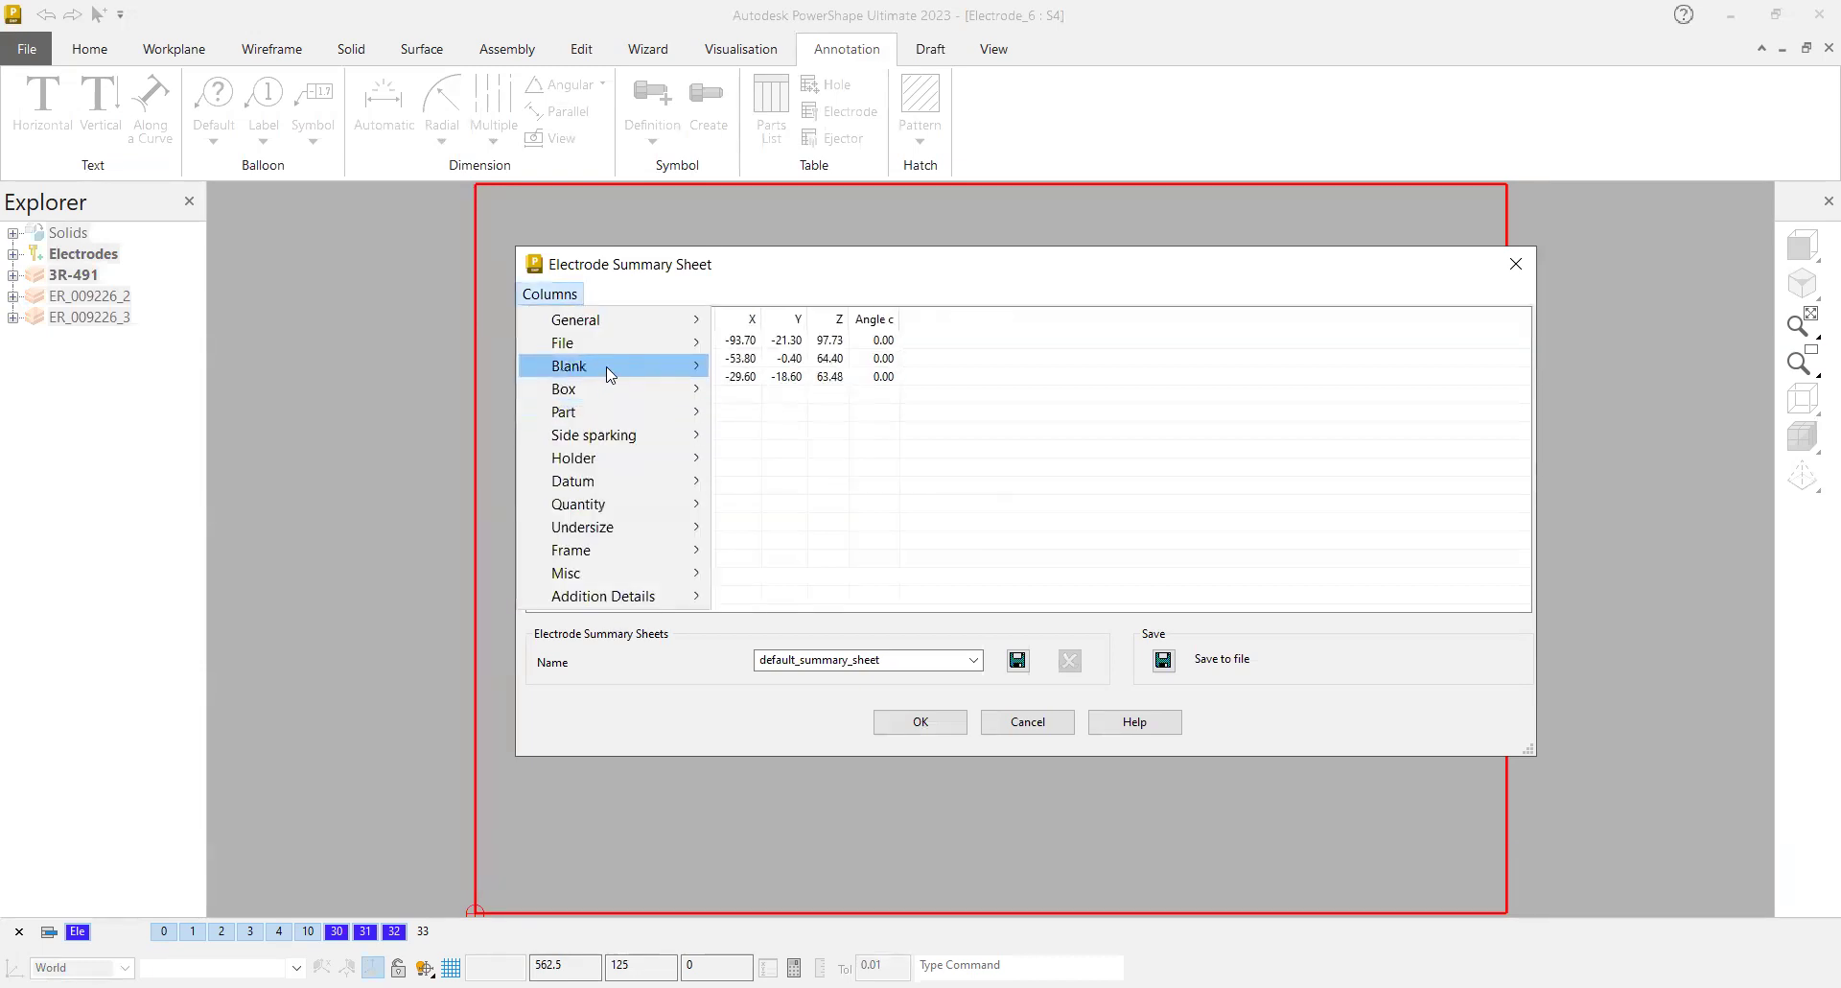
{"action": "mouse_move", "coordinate": [606, 366]}
{"action": "left_click", "coordinate": [766, 469]}
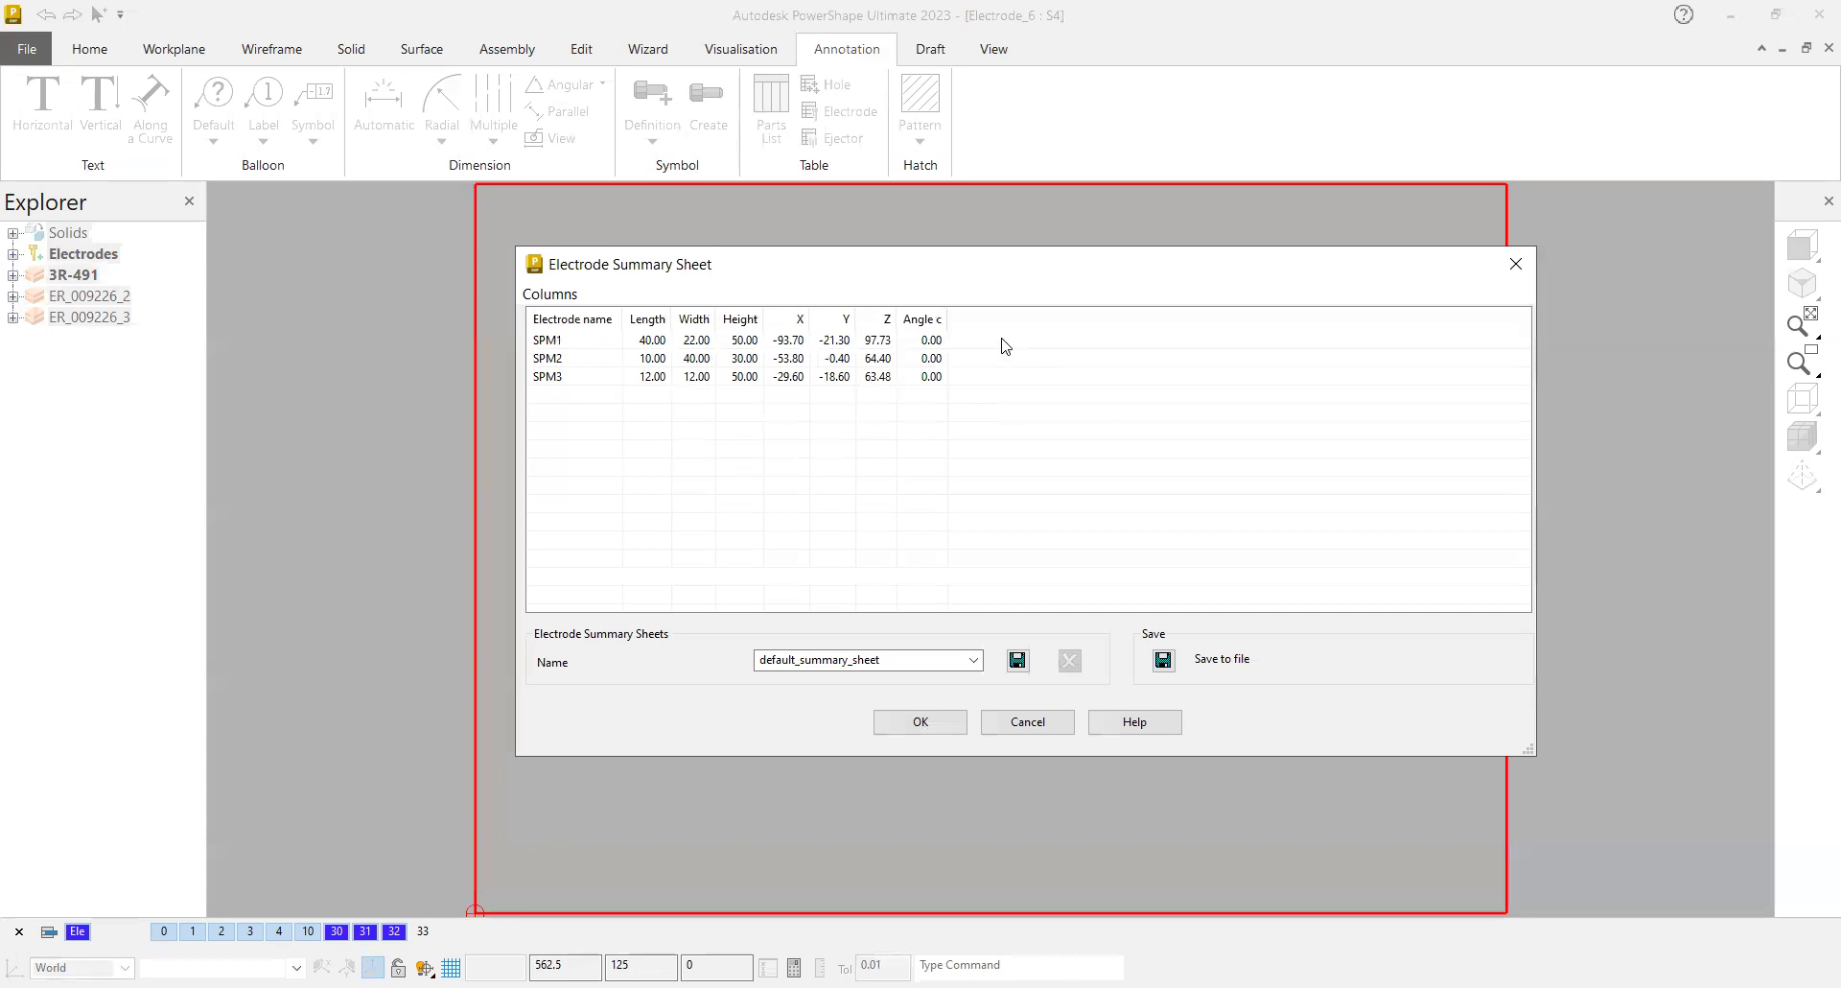
{"action": "right_click", "coordinate": [658, 327]}
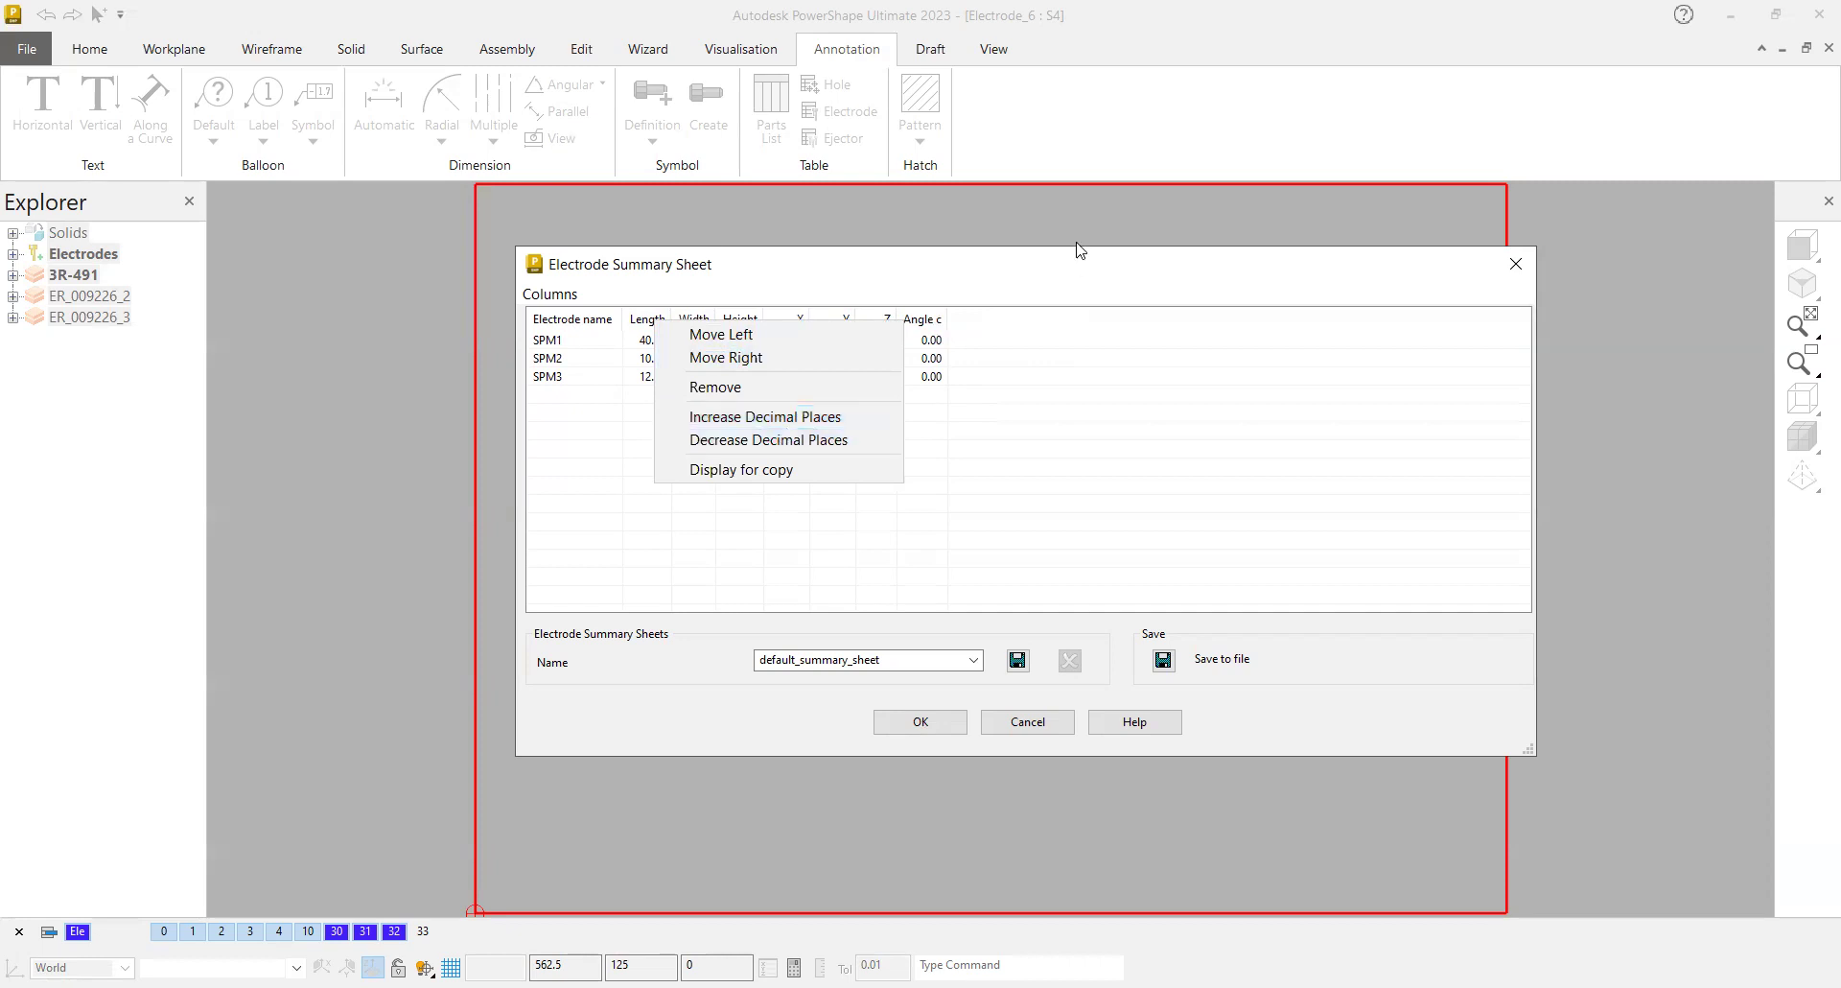
{"action": "left_click", "coordinate": [1072, 275]}
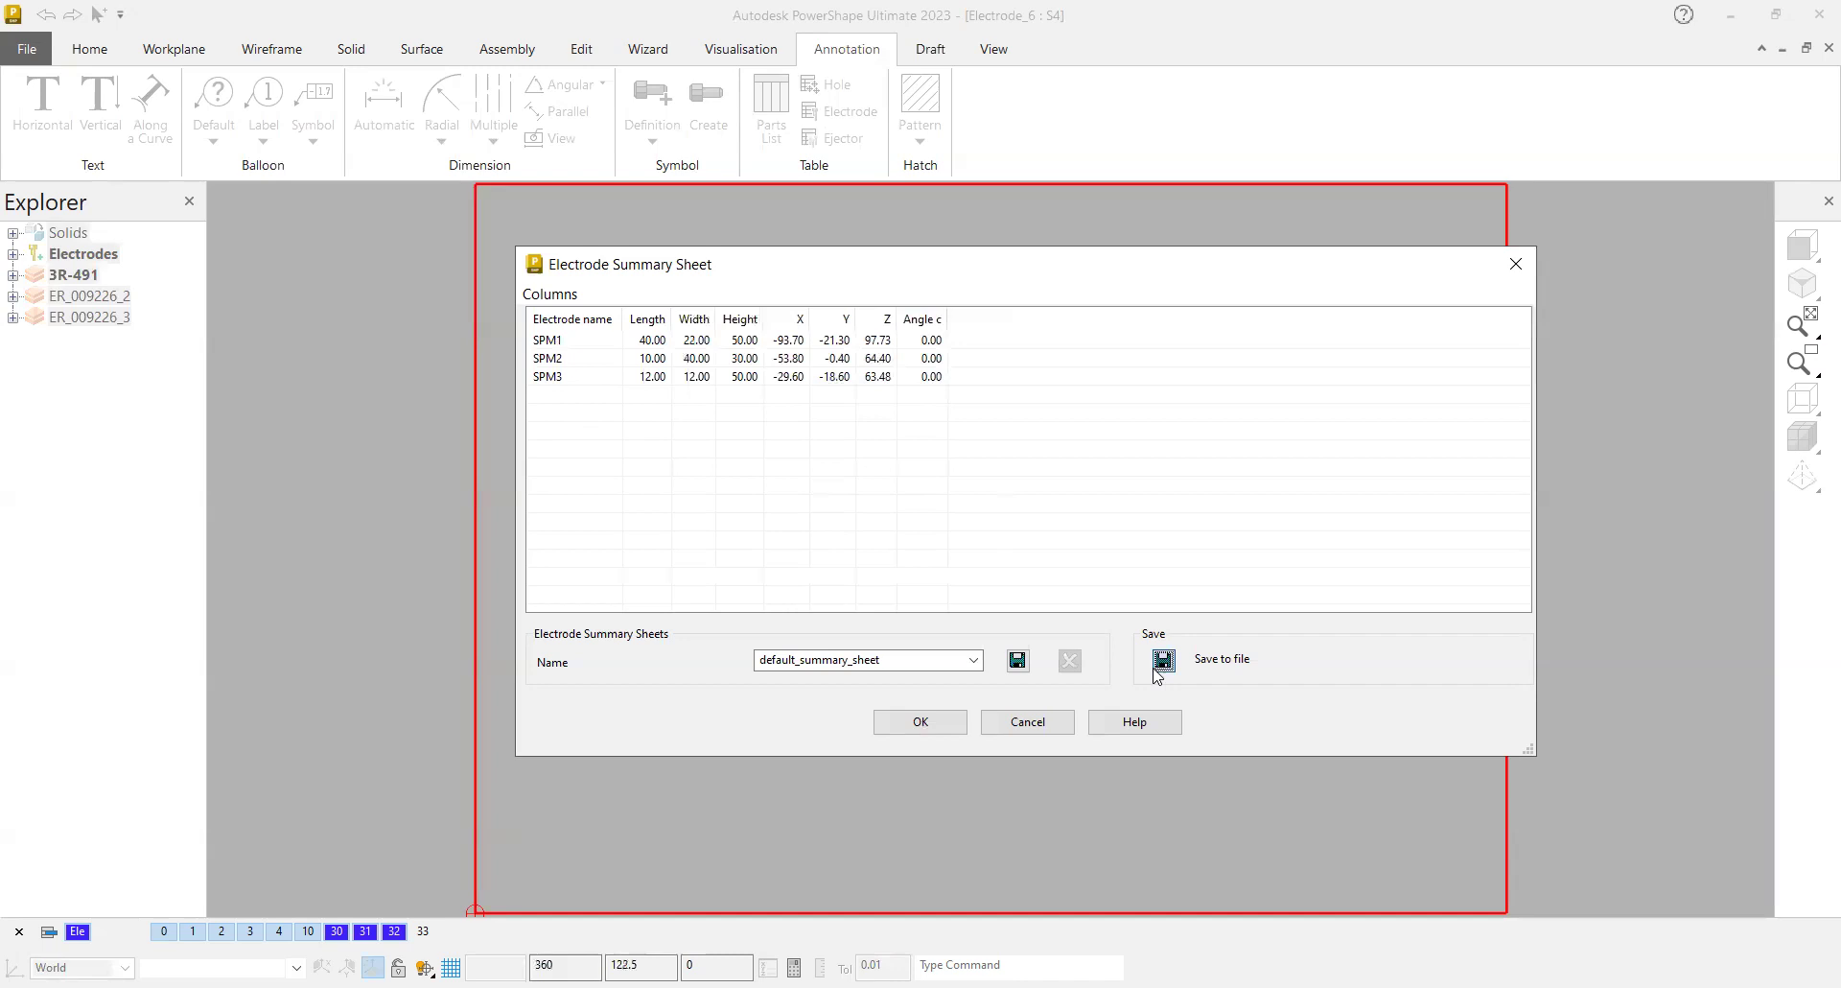
{"action": "left_click", "coordinate": [952, 723]}
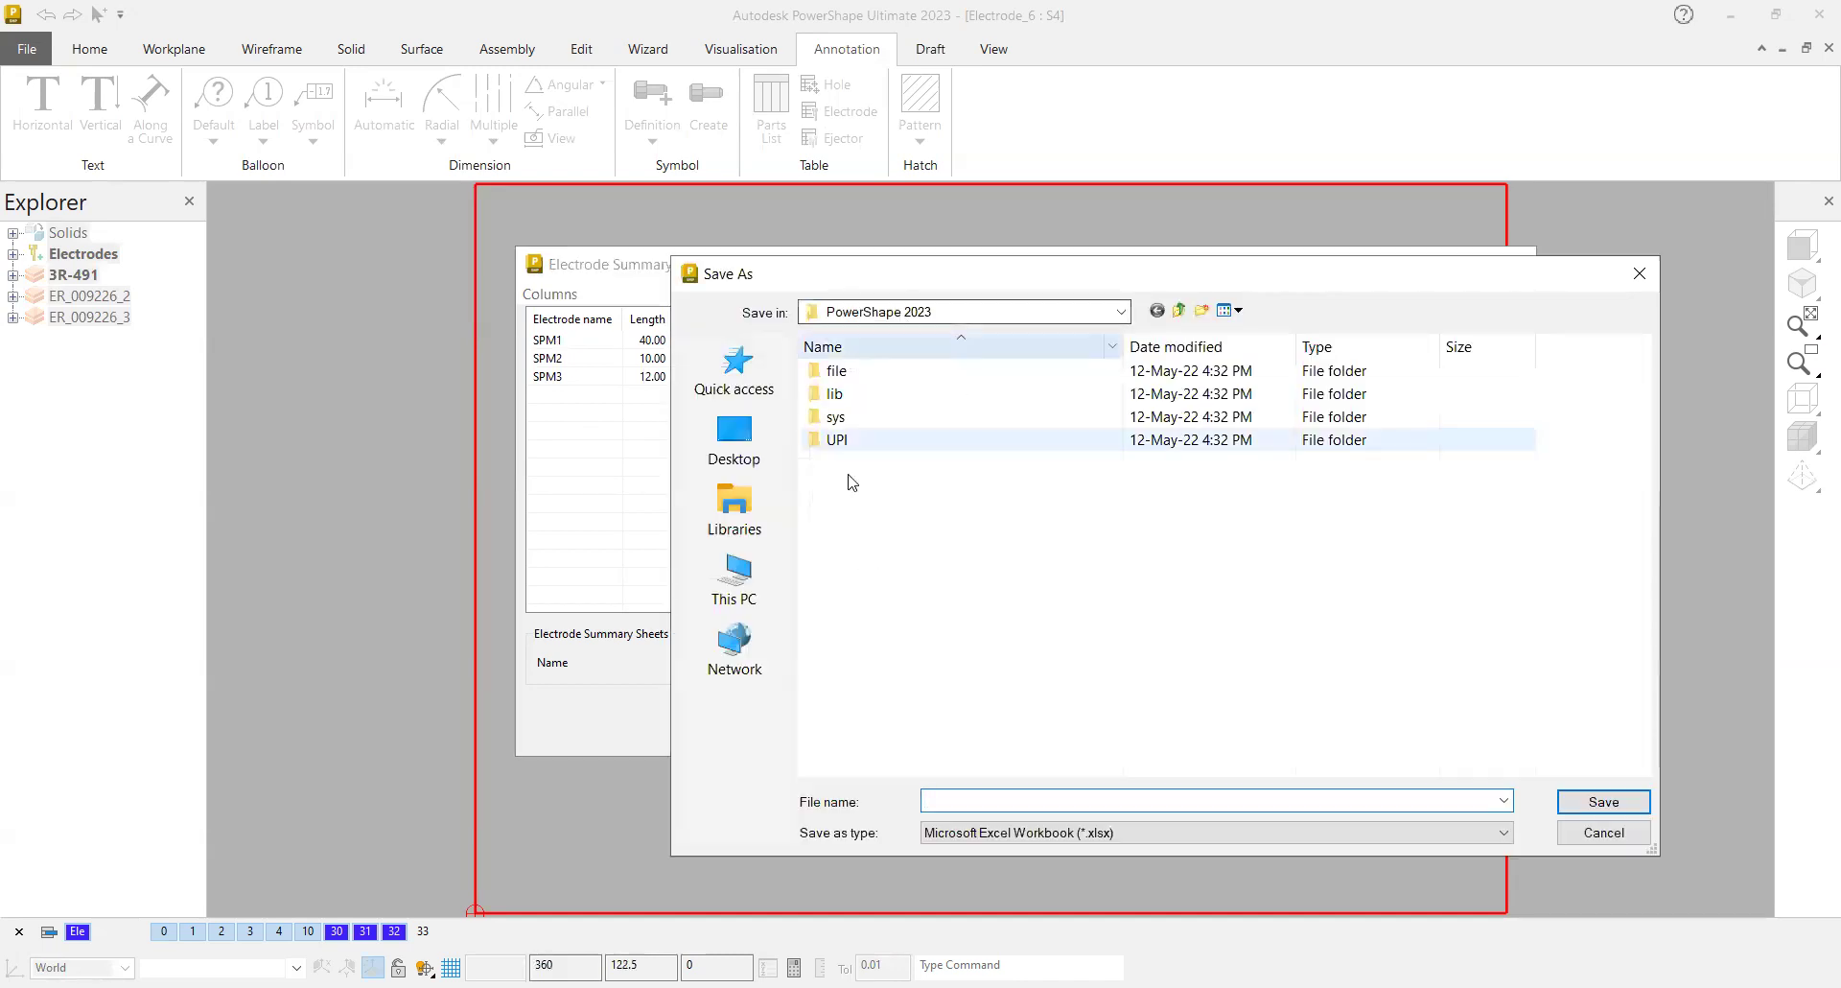
{"action": "left_click", "coordinate": [734, 439]}
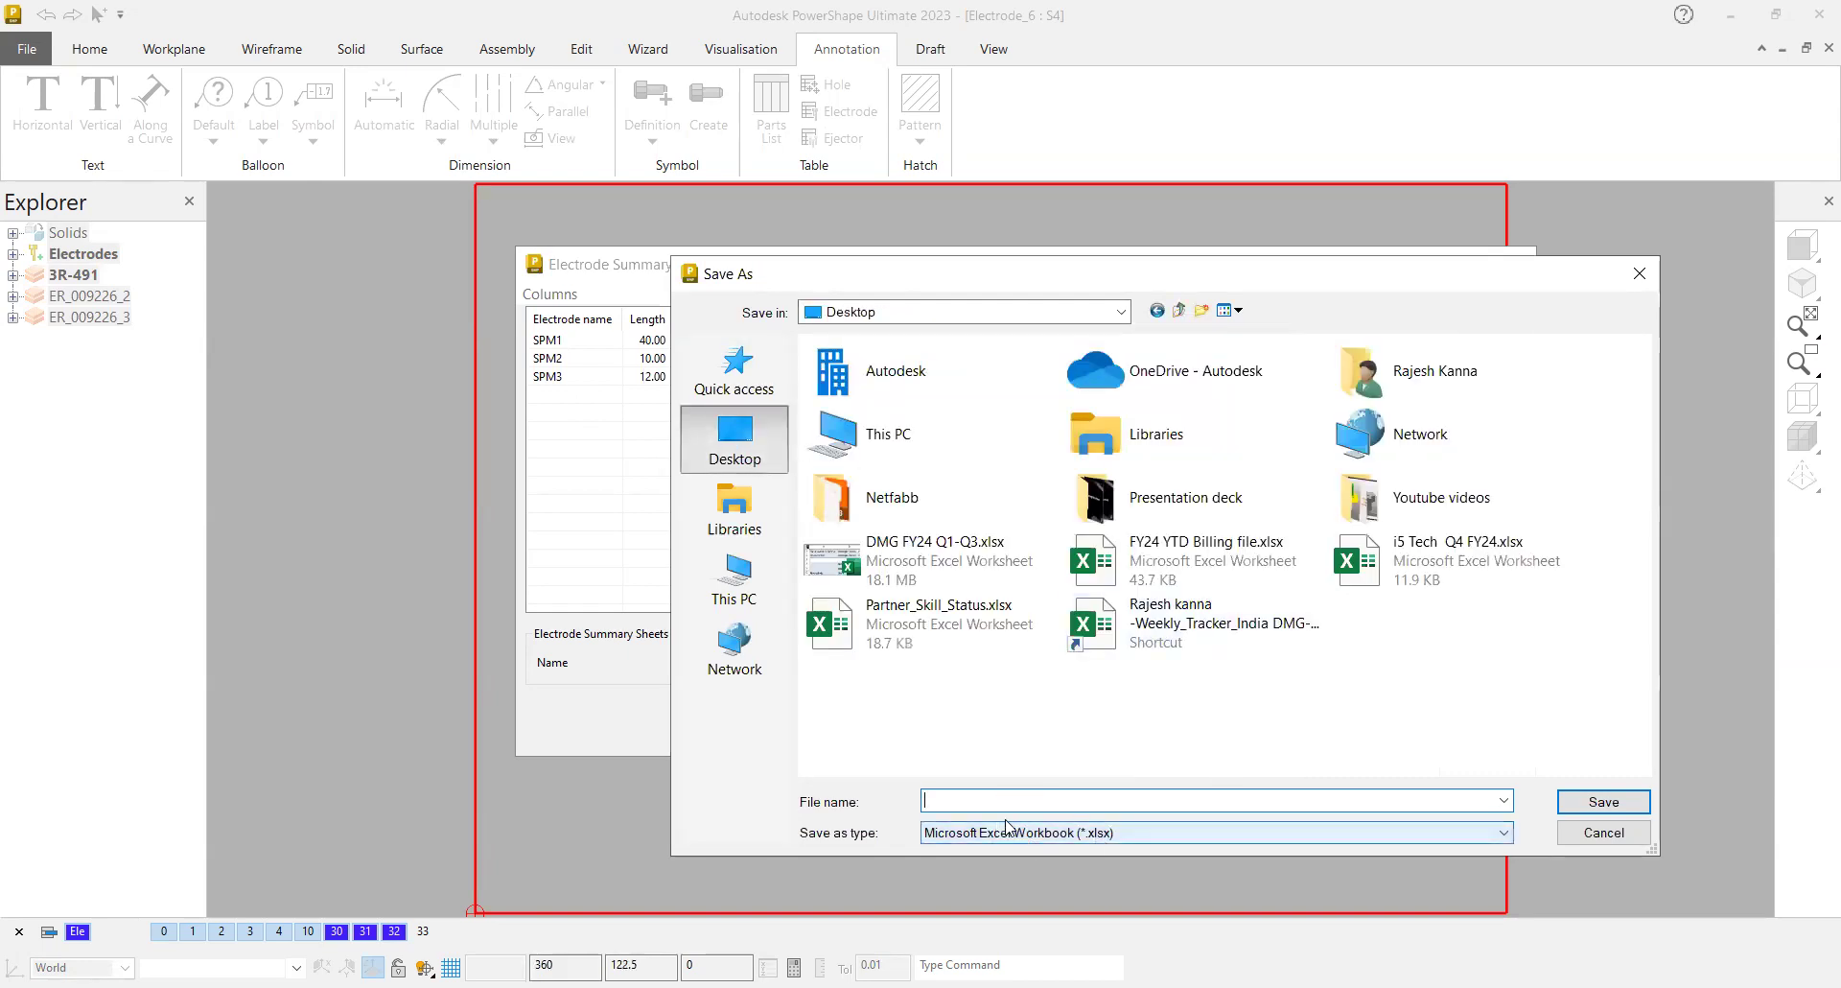
{"action": "left_click", "coordinate": [1582, 835]}
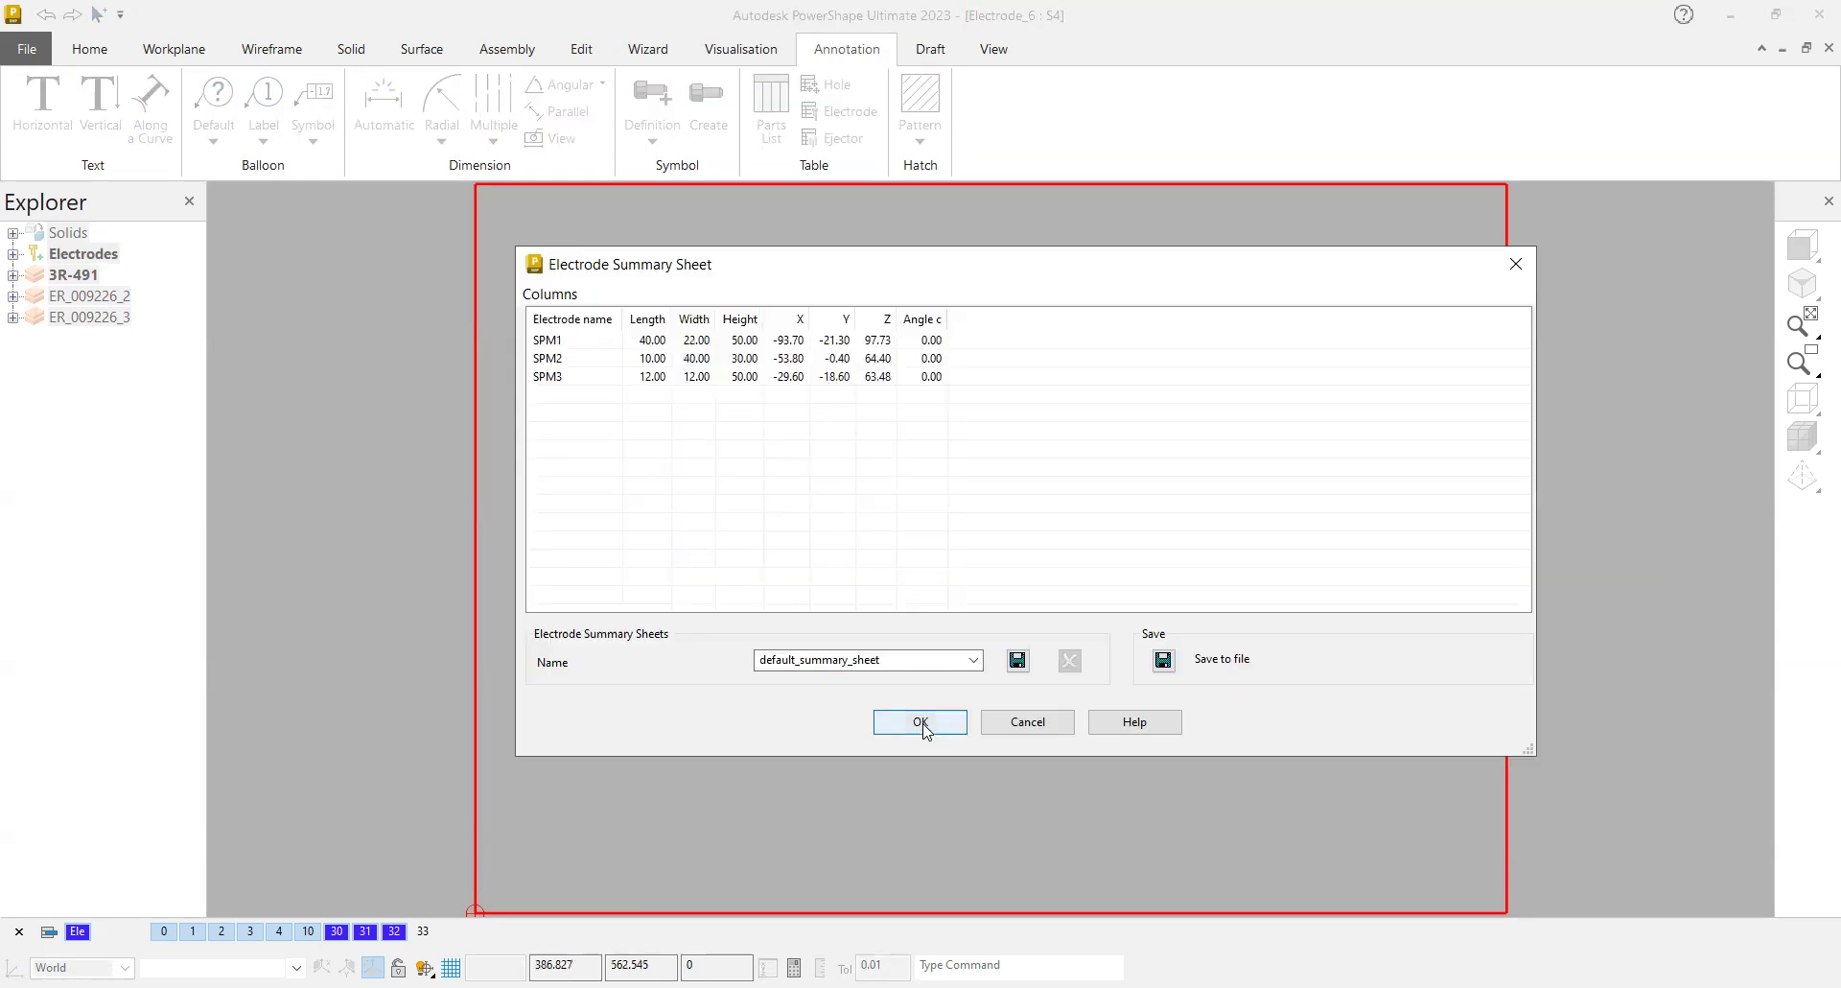
Step: Accept the electrode summary sheet and place its table below the plan view at about X 362.5, Y 192.5
{"action": "left_click", "coordinate": [922, 725]}
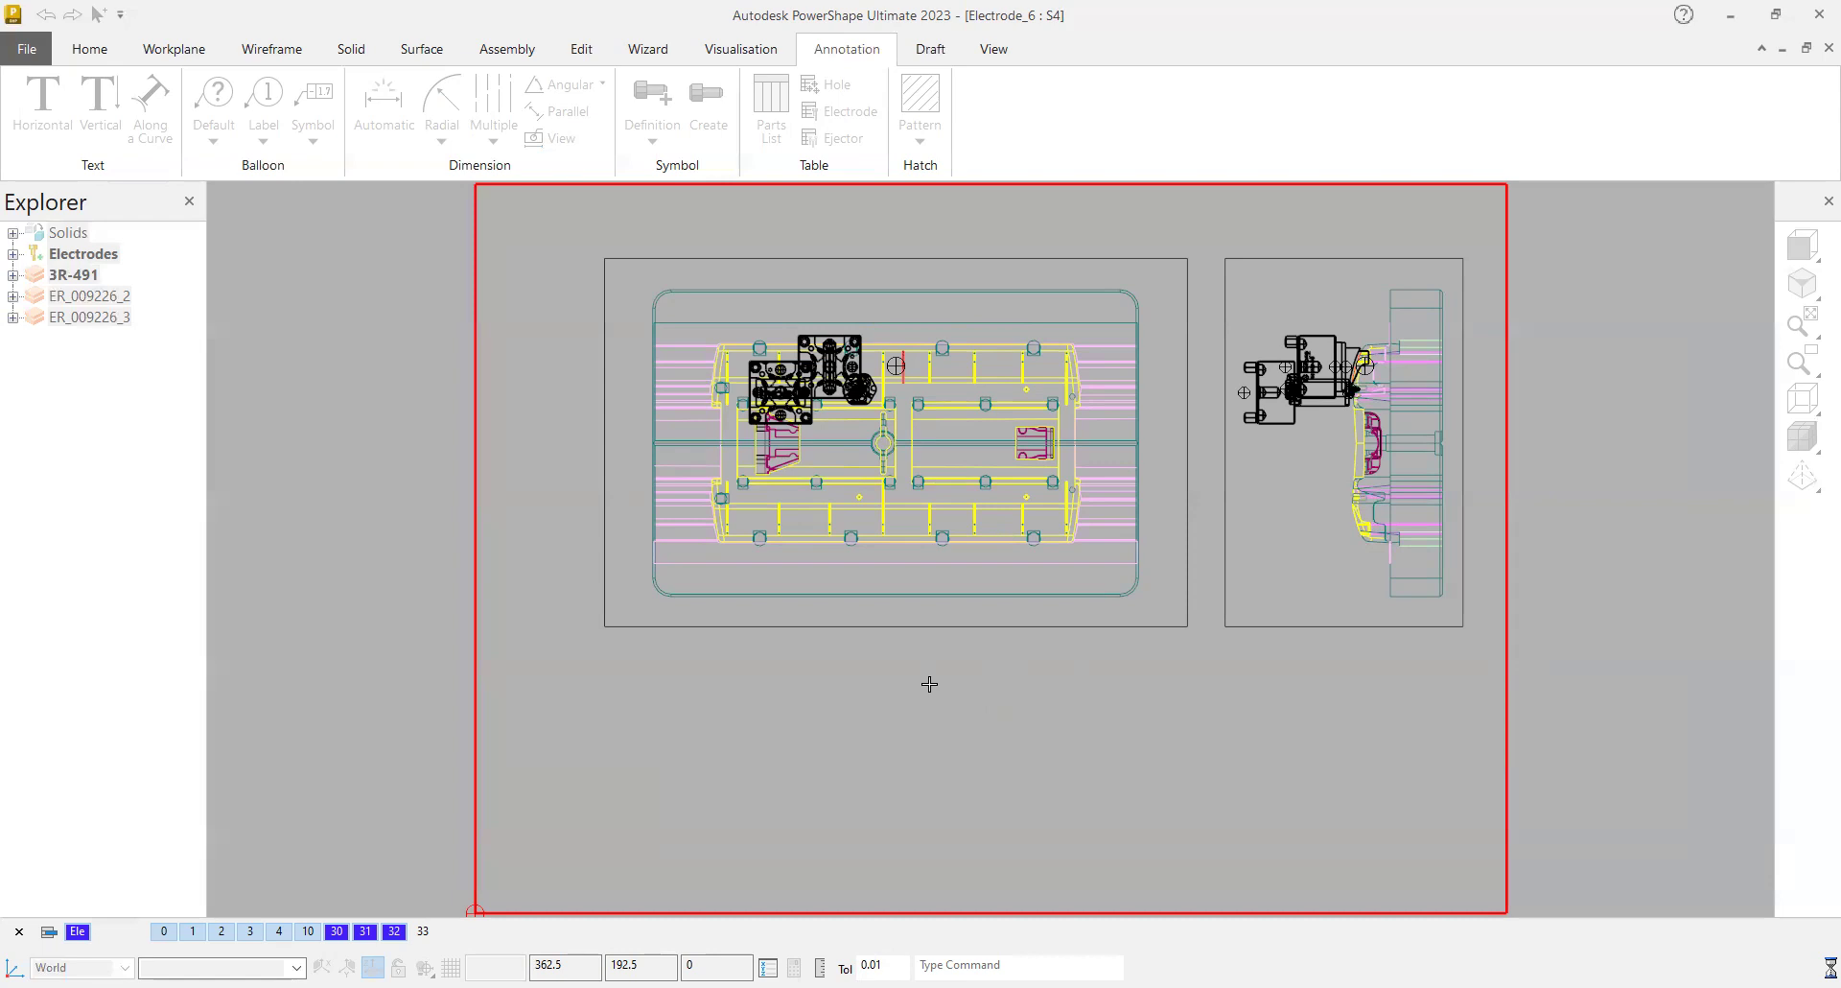
{"action": "left_click", "coordinate": [929, 683]}
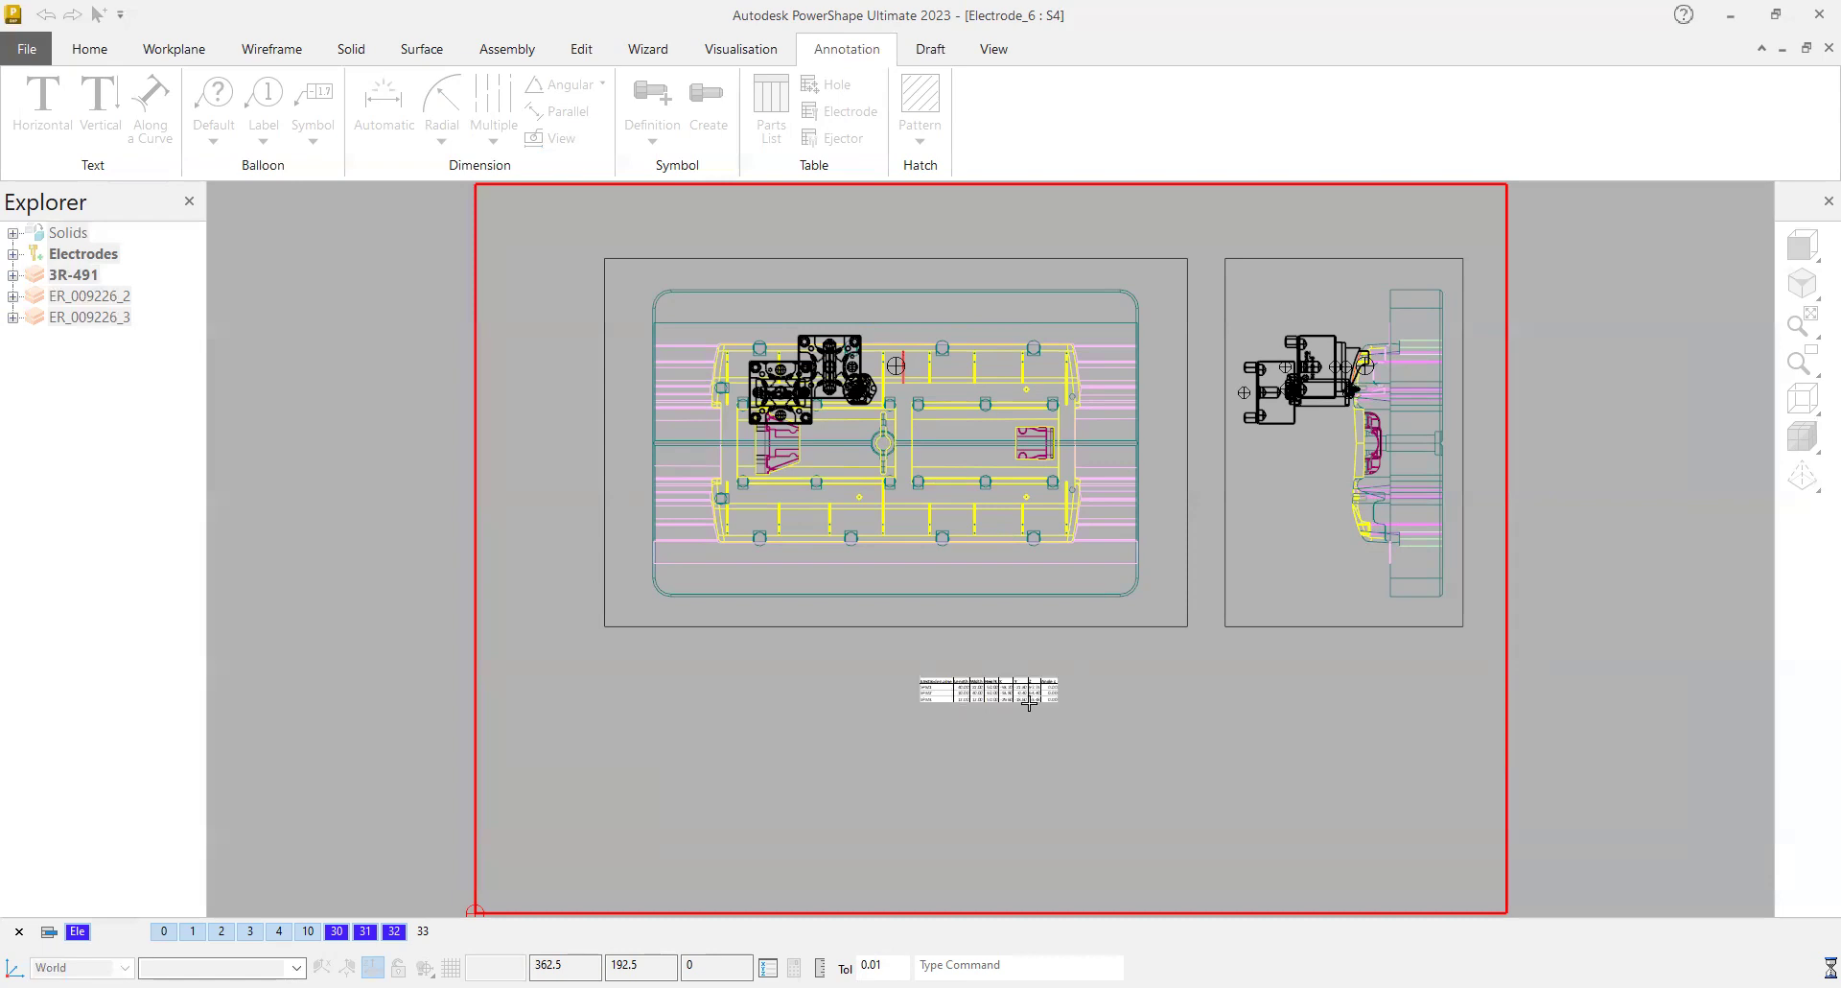
{"action": "scroll", "coordinate": [1025, 732], "scroll_direction": "up", "scroll_amount": 5}
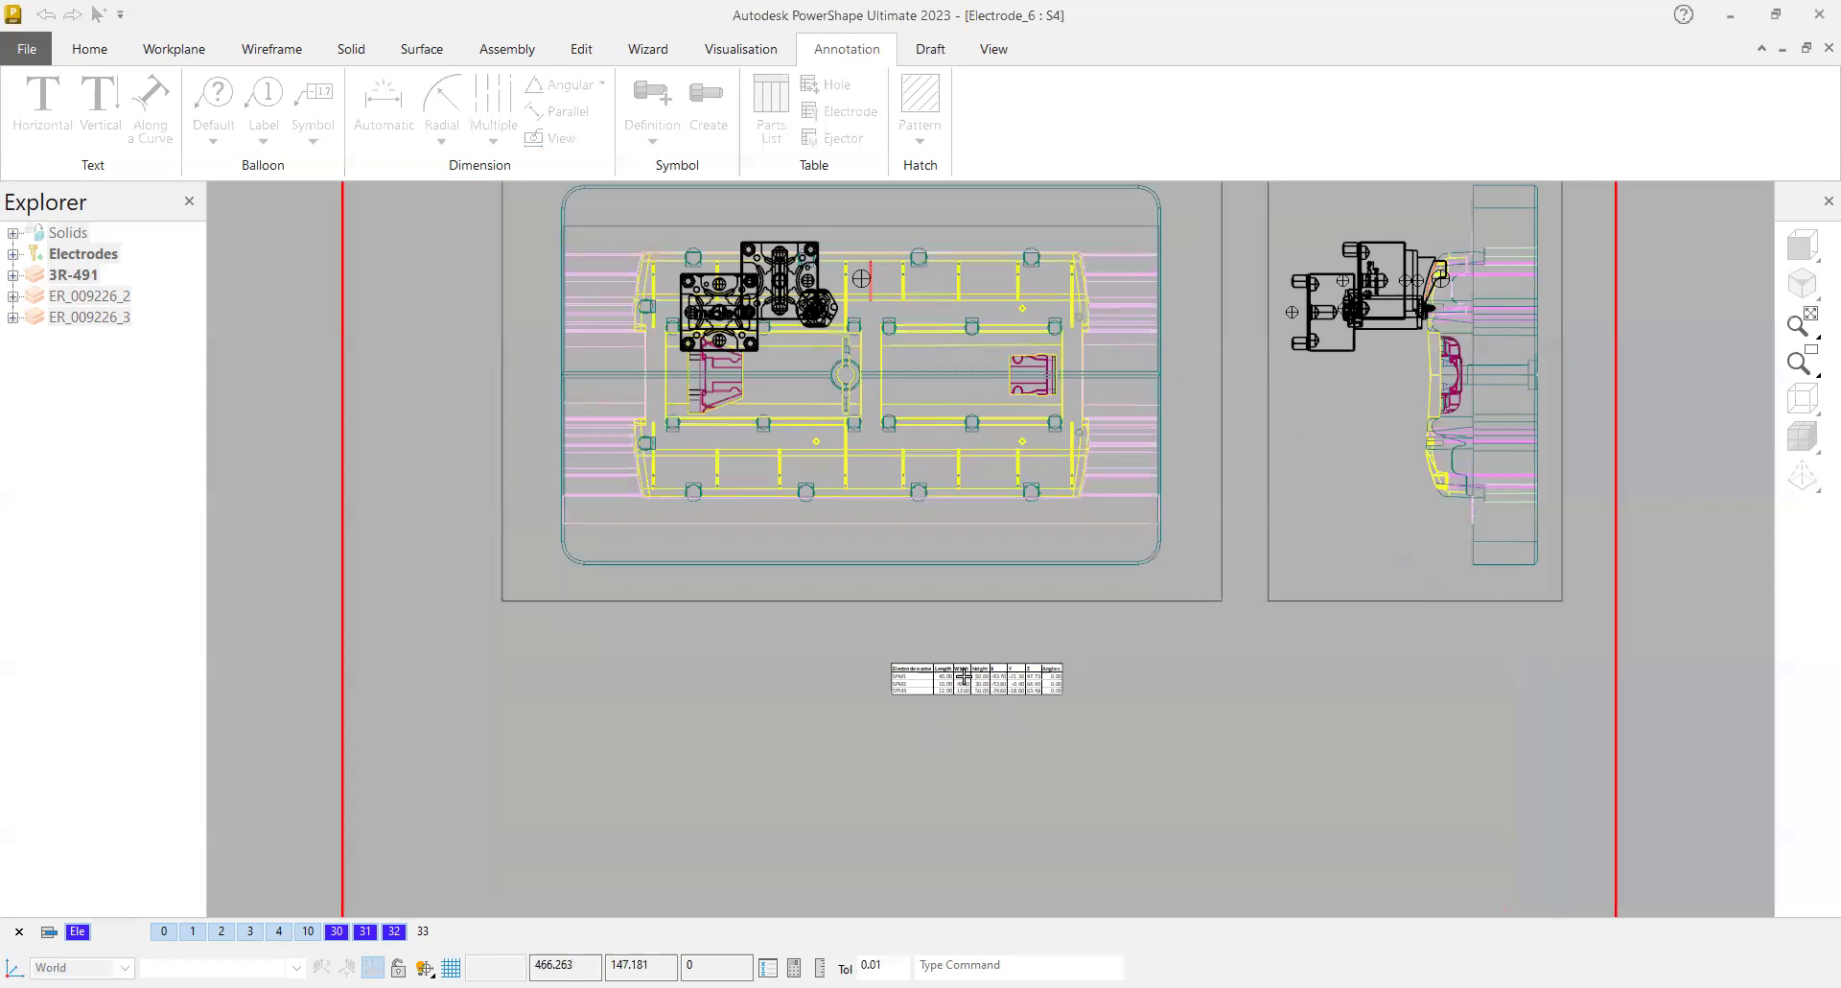
{"action": "scroll", "coordinate": [1142, 713], "scroll_direction": "up", "scroll_amount": 5}
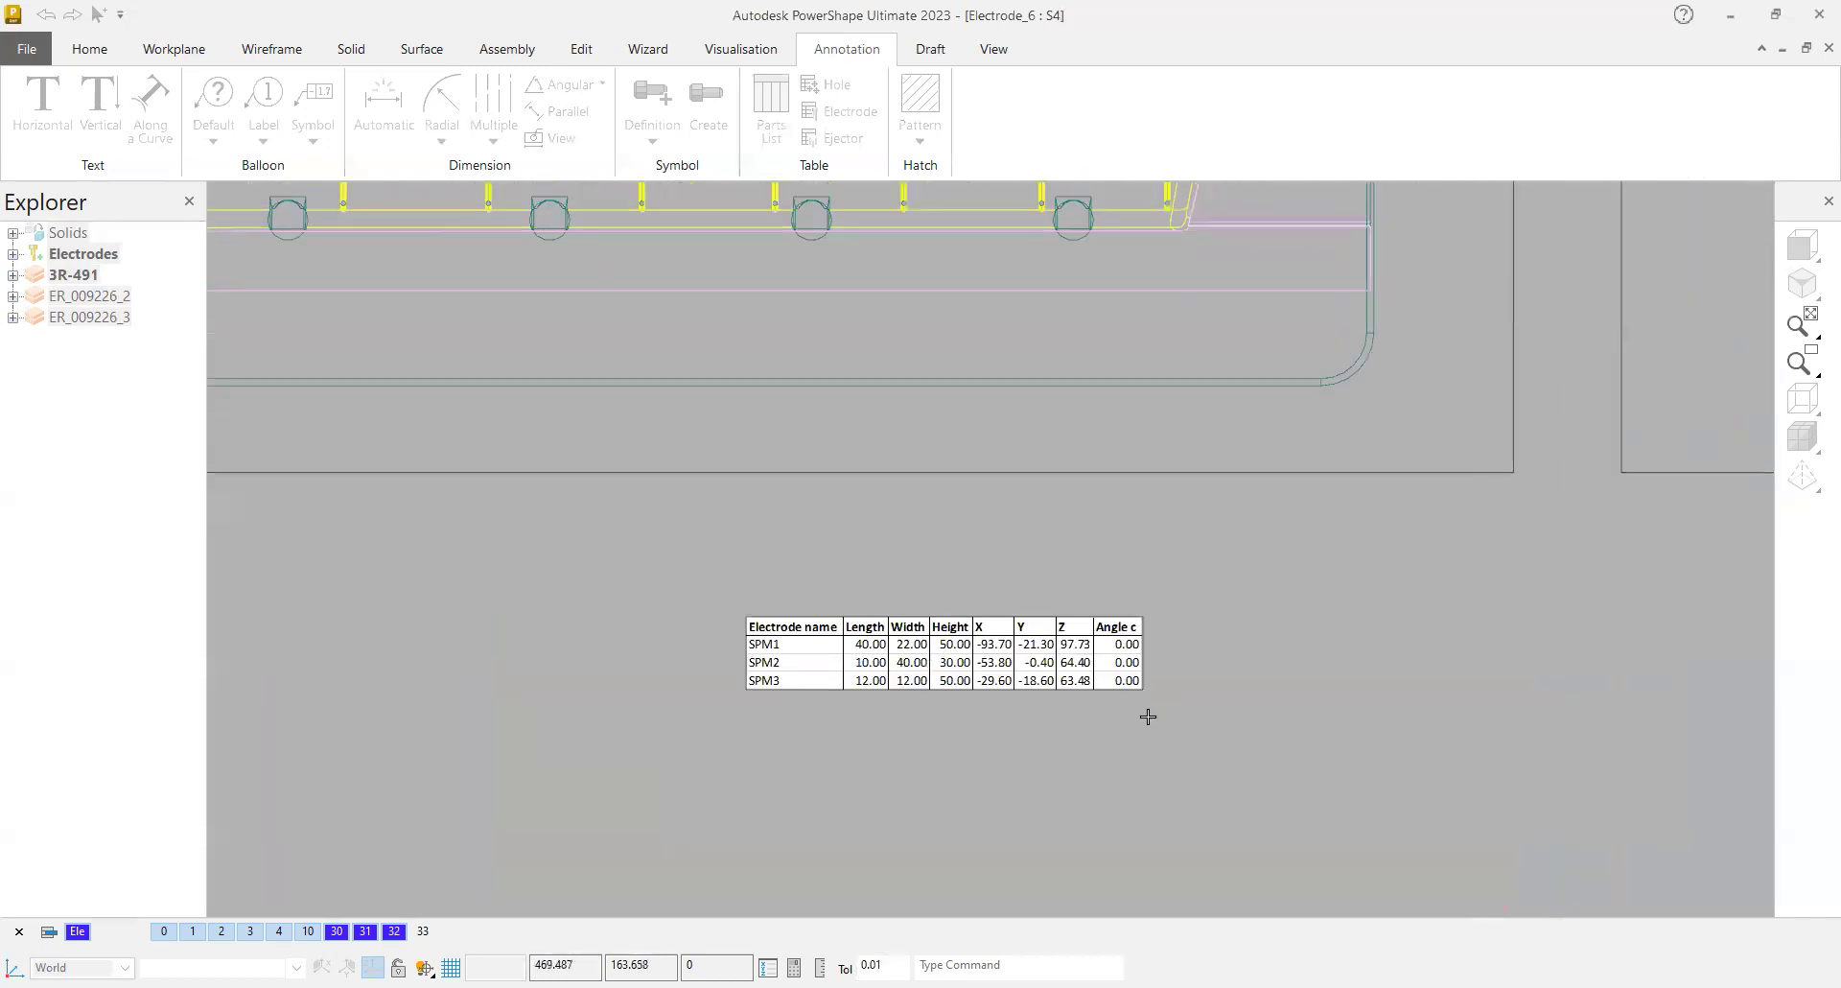